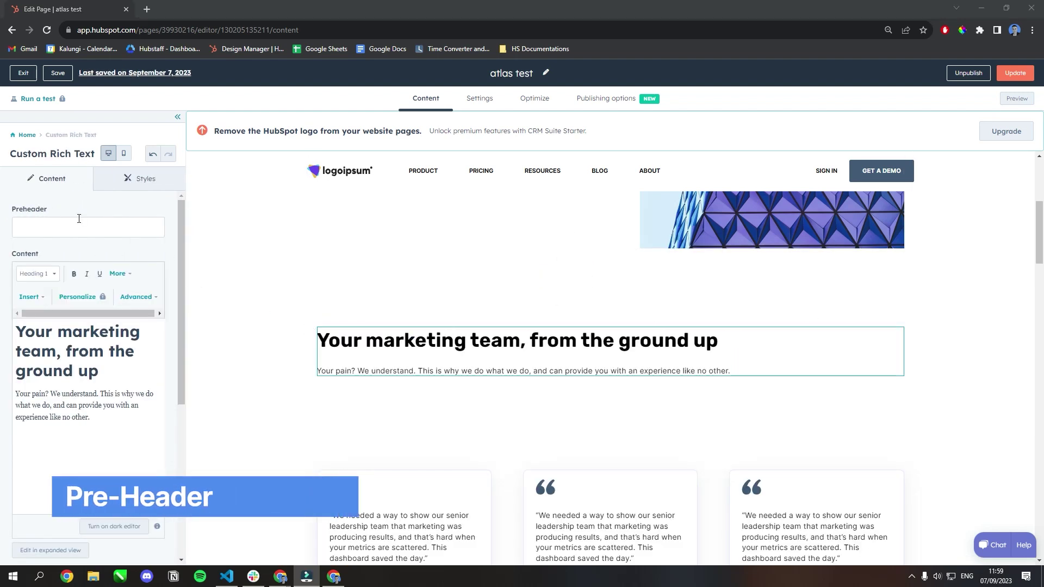
Enter "Preheader" as the preheader of the Custom Rich Text module
left_click(72, 227)
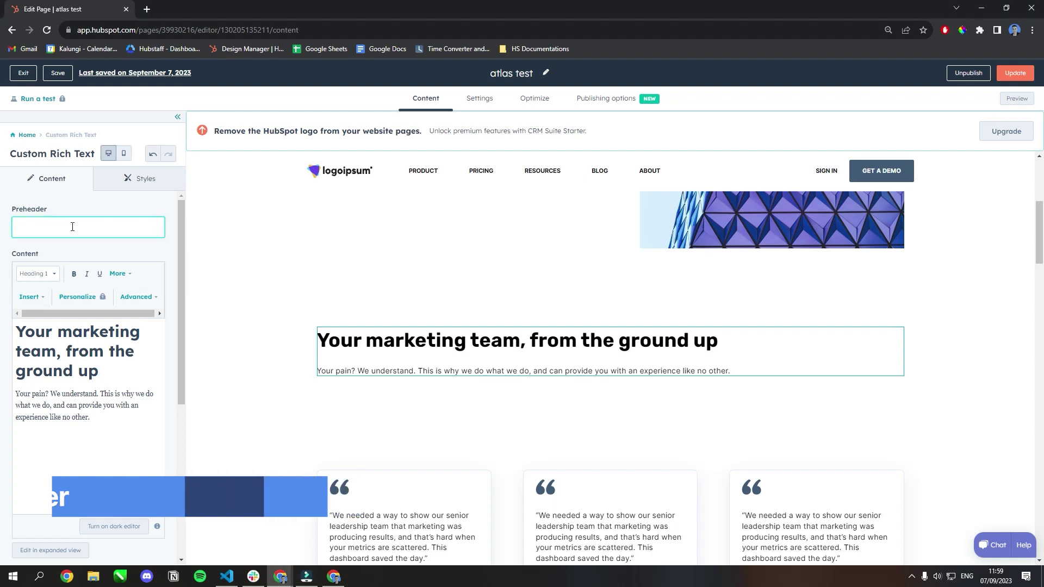
type("Preheader")
Select the main heading in the content and view its available paragraph and heading styles
scroll(180, 282, "down", 1)
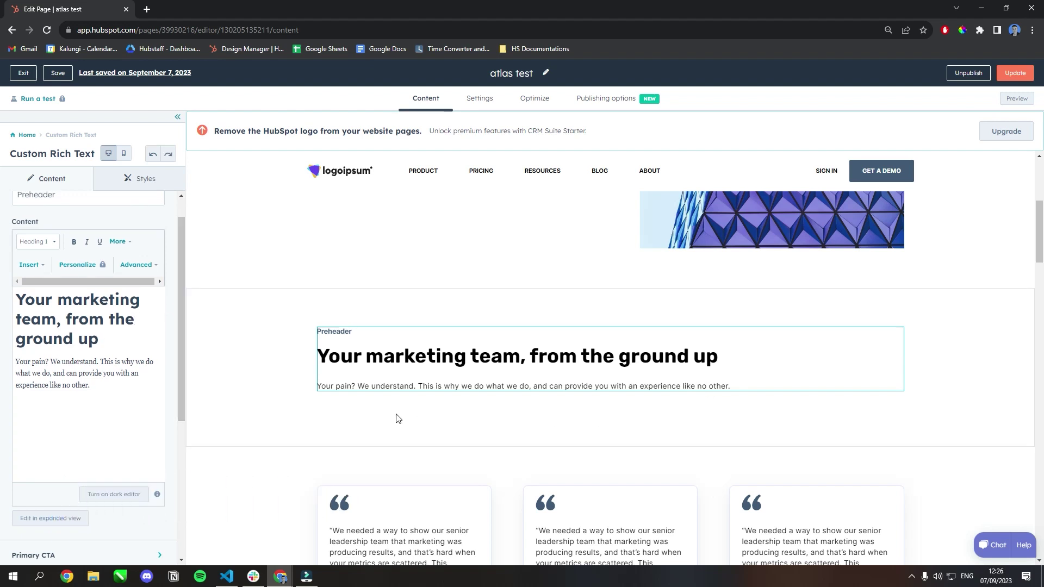
left_click_drag(99, 338, 12, 301)
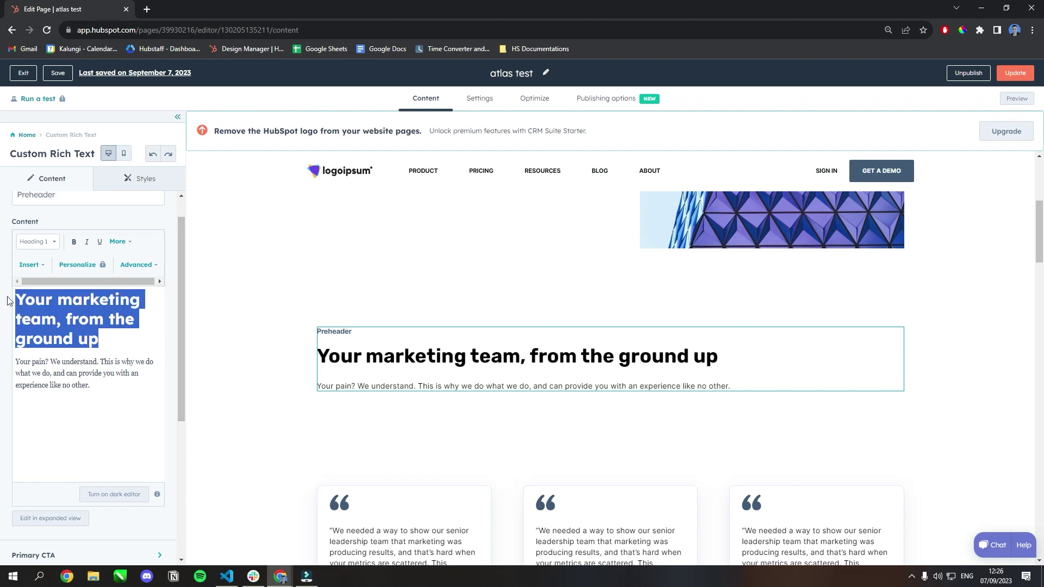
left_click(50, 246)
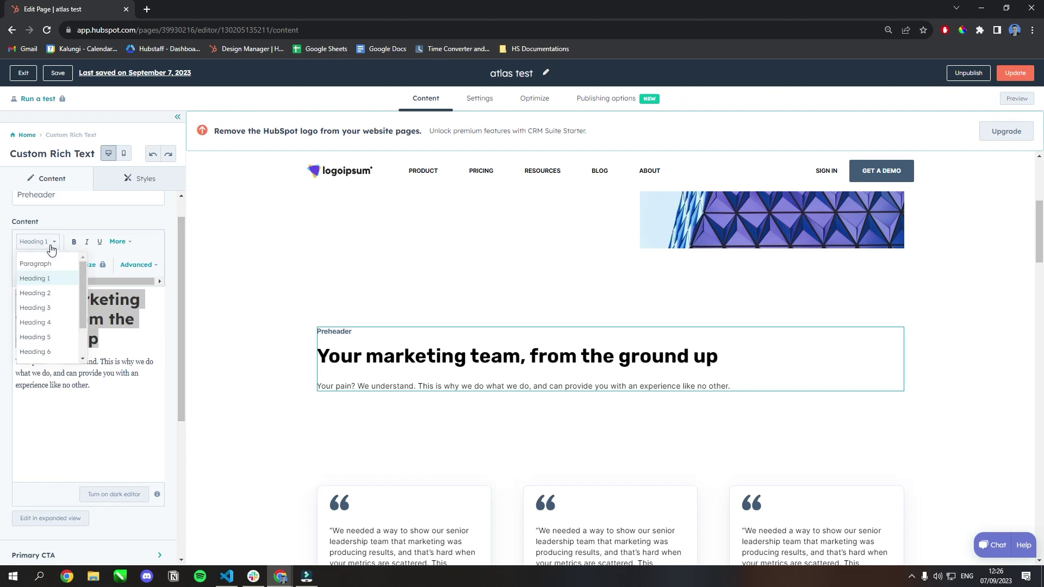
left_click(114, 338)
Make the words "This is why" in the body paragraph bold, italic and underlined
left_click_drag(101, 363, 123, 365)
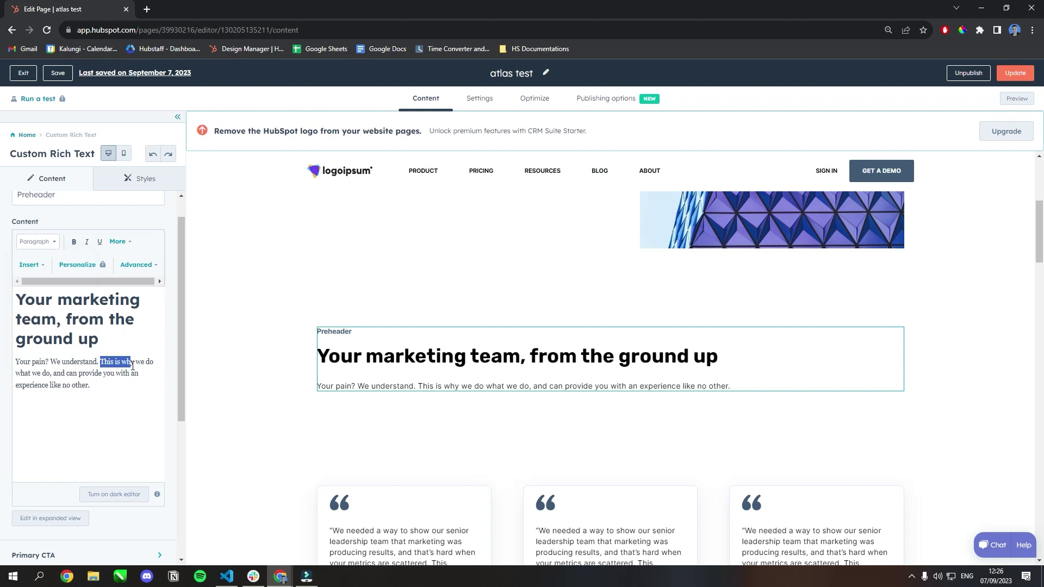
left_click(75, 242)
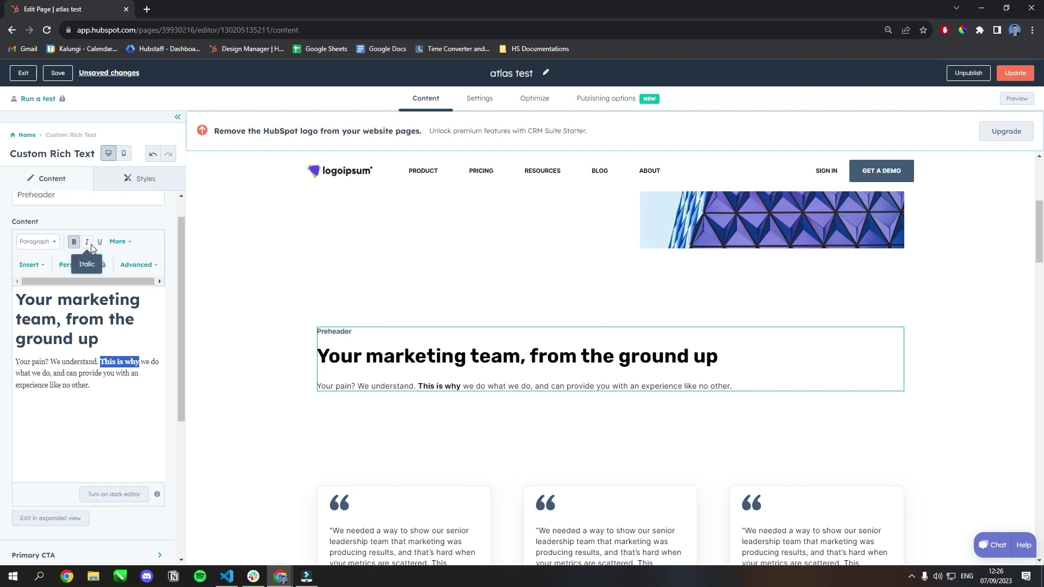
left_click(88, 243)
left_click(101, 243)
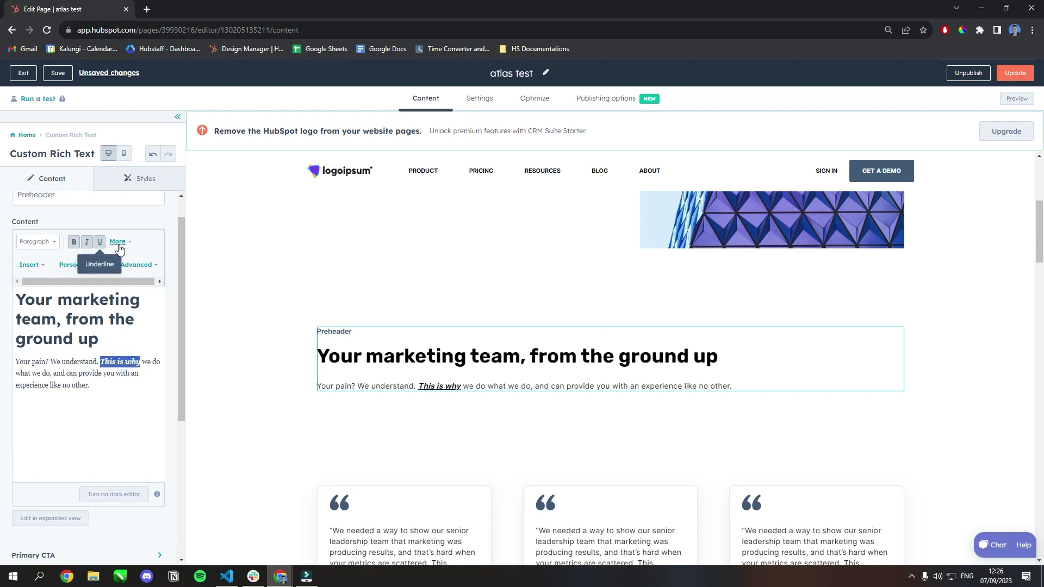
Color the words "This is why" red and highlight them in yellow
left_click(125, 244)
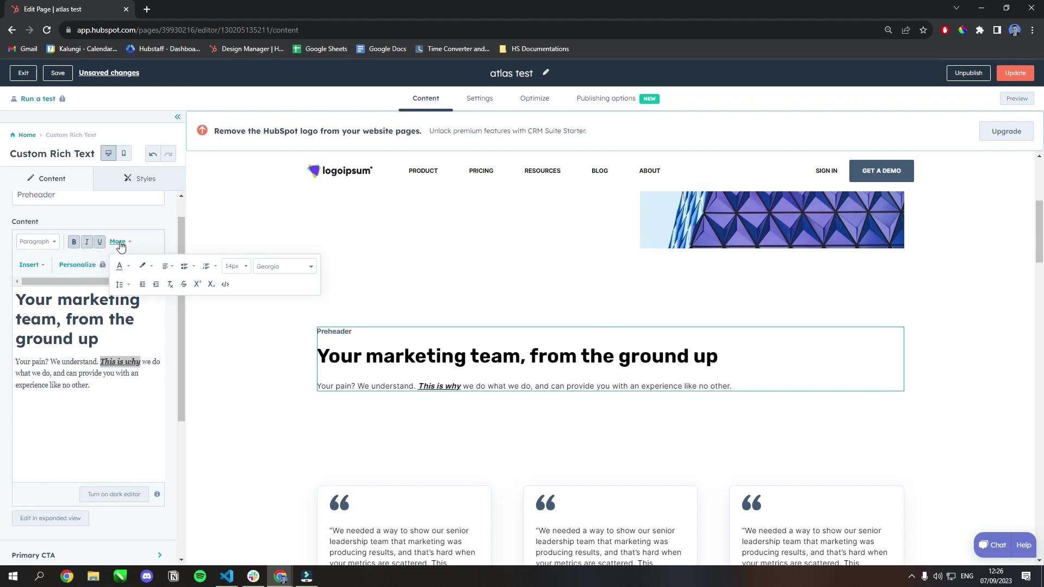
left_click(128, 266)
left_click(150, 314)
left_click(151, 266)
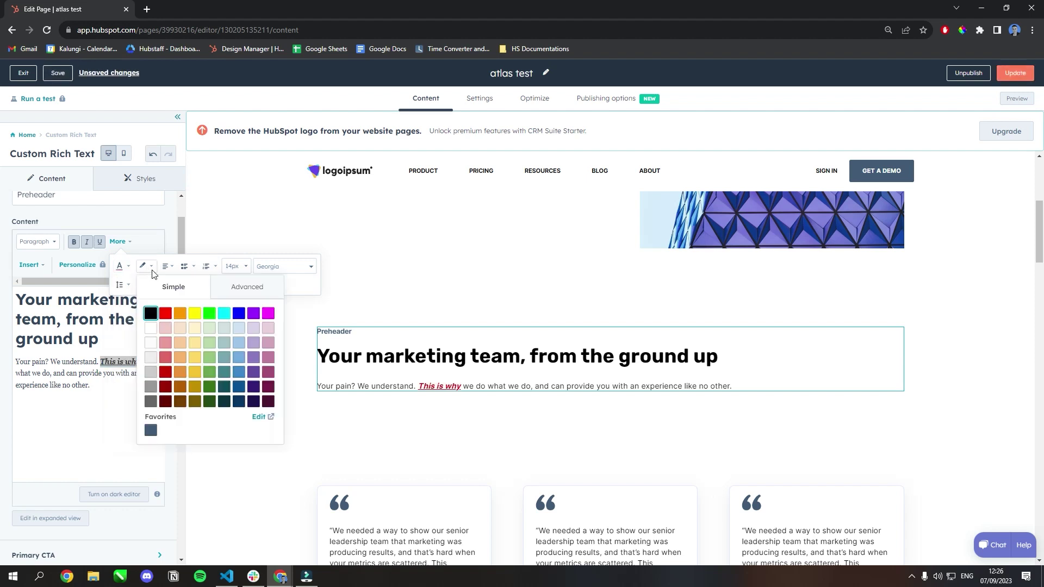
left_click(195, 313)
Center-align the body paragraph and turn it into a bulleted list item
left_click(167, 266)
left_click(173, 309)
left_click(194, 267)
left_click(194, 267)
left_click(216, 267)
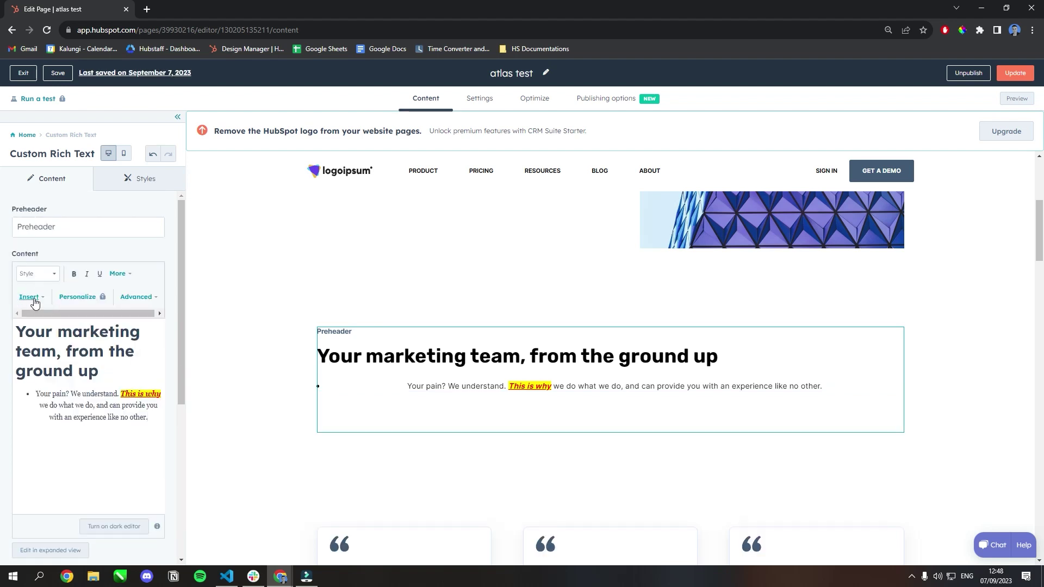
Start a link on the words "no other" and view the choices for linking to one of the site's pages
left_click(33, 300)
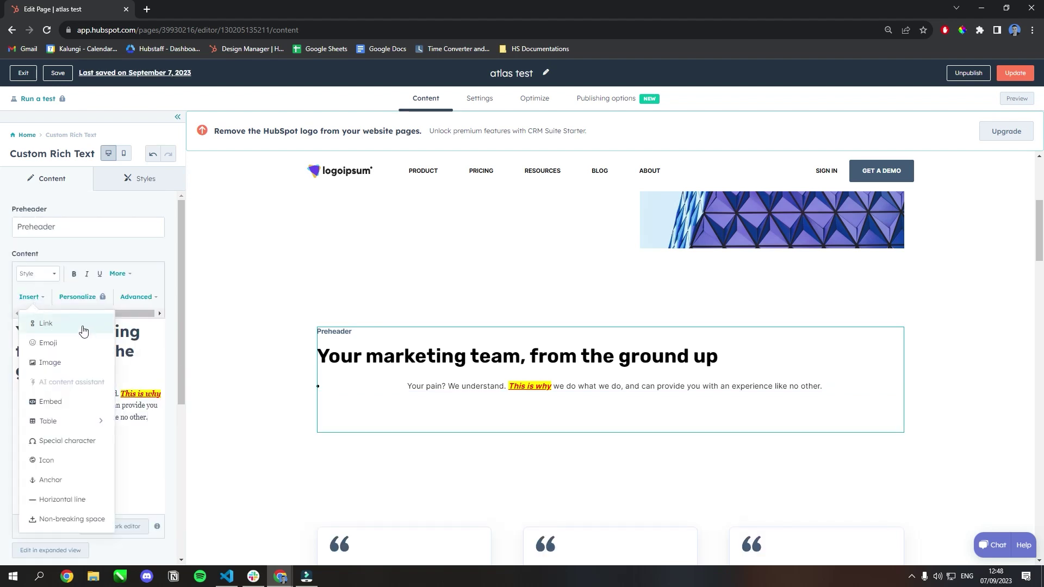
left_click(146, 417)
left_click_drag(146, 417, 126, 420)
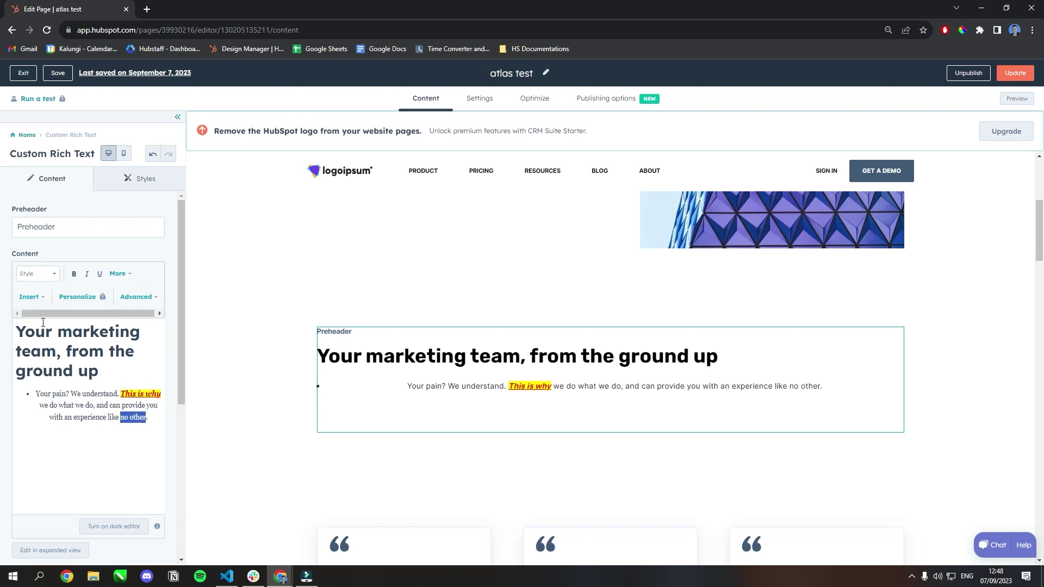
key("ctrl+k")
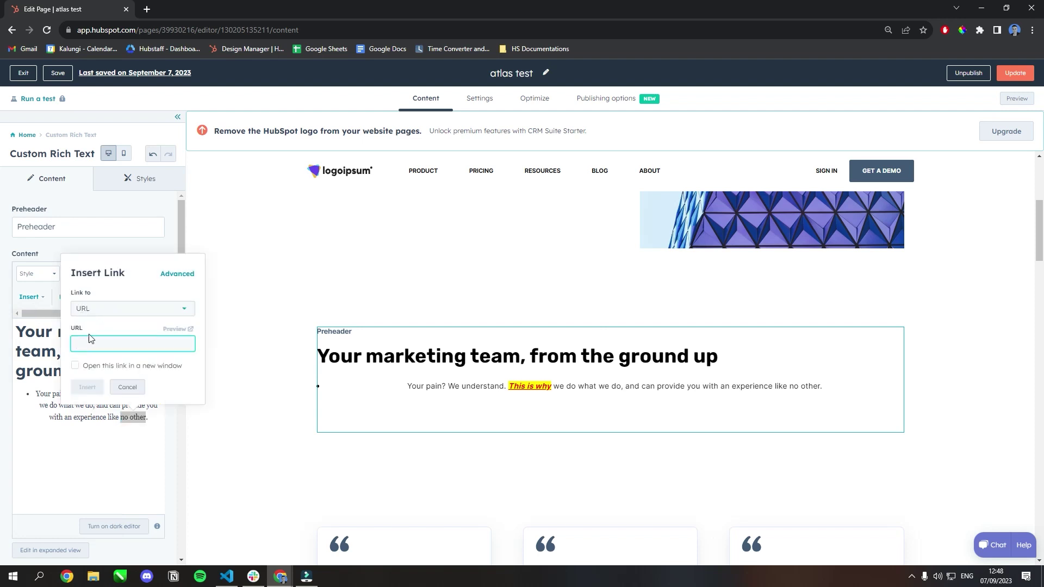
left_click(100, 309)
left_click(131, 412)
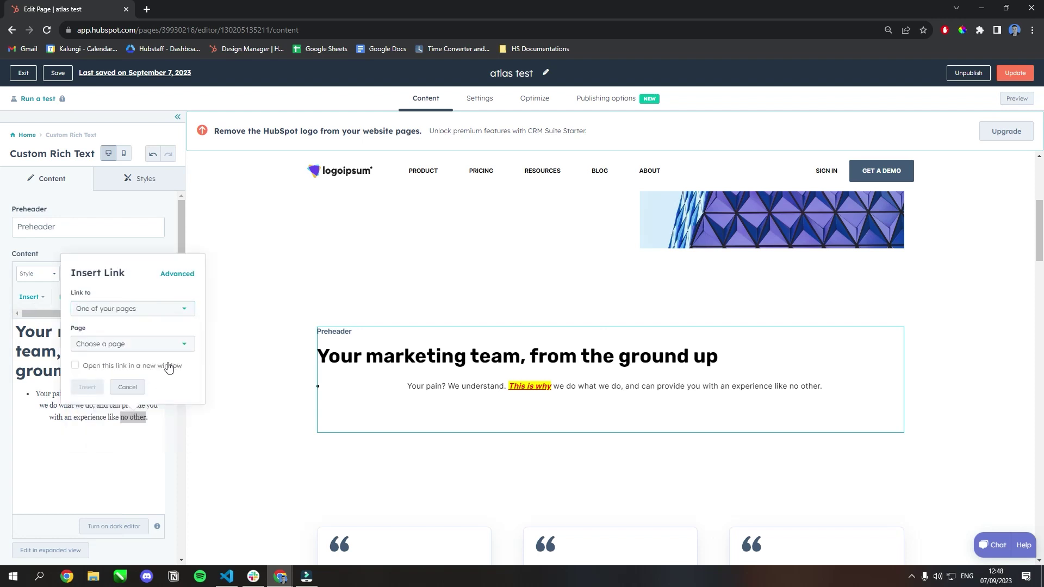
left_click(173, 345)
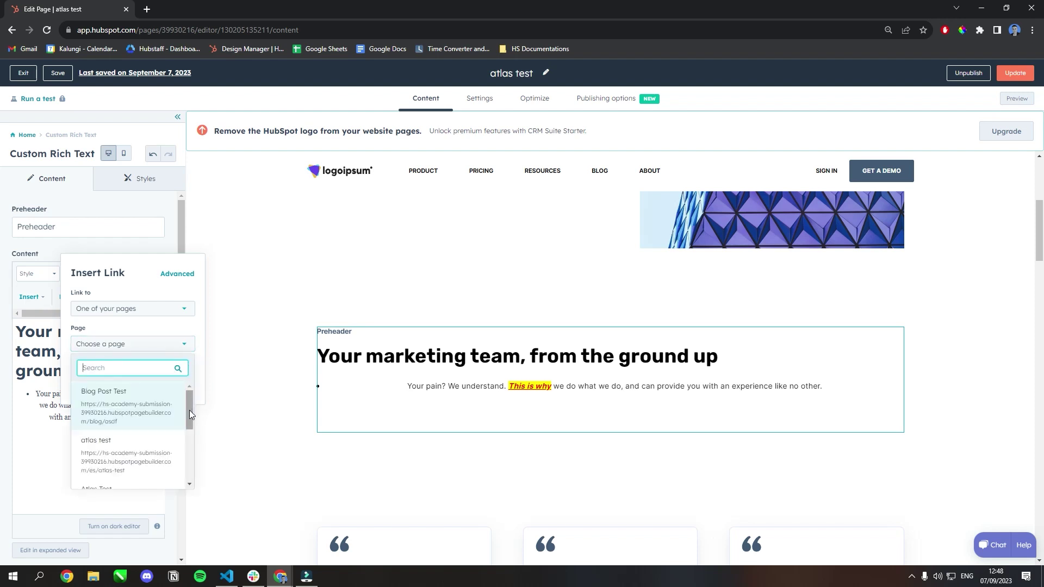
mouse_move(189, 410)
left_mouse_down()
mouse_move(191, 455)
mouse_move(189, 405)
left_mouse_up()
Look through the other link types for the selected words, including the file picker, without inserting a link
left_click(155, 310)
left_click(125, 396)
left_click(147, 345)
left_click(145, 310)
left_click(111, 358)
left_click(98, 344)
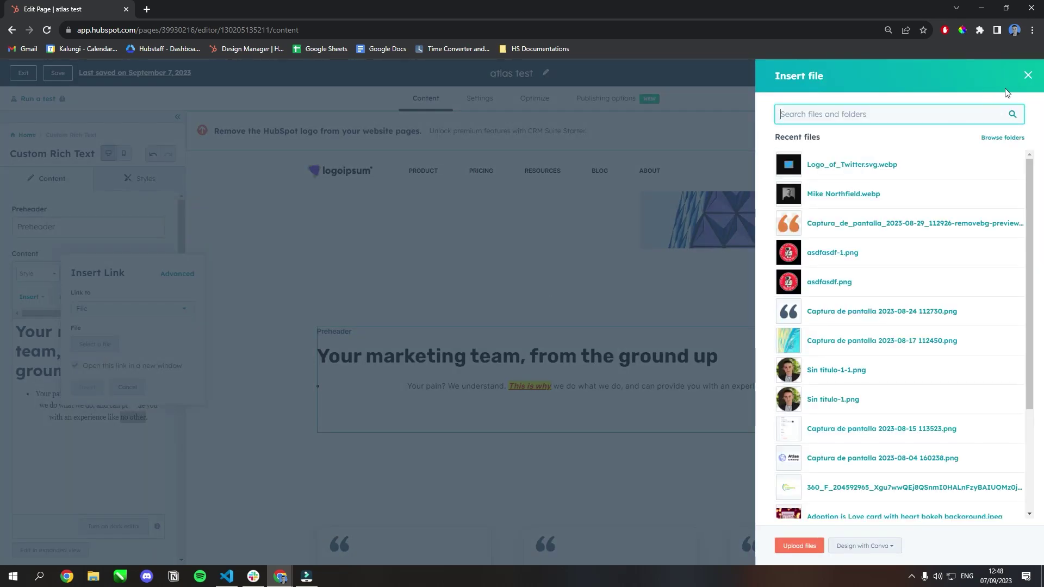
left_click(1028, 75)
left_click(132, 308)
left_click(140, 351)
left_click(132, 308)
left_click(139, 333)
Insert a thumbs-up emoji at the end of the bulleted sentence
left_click(30, 296)
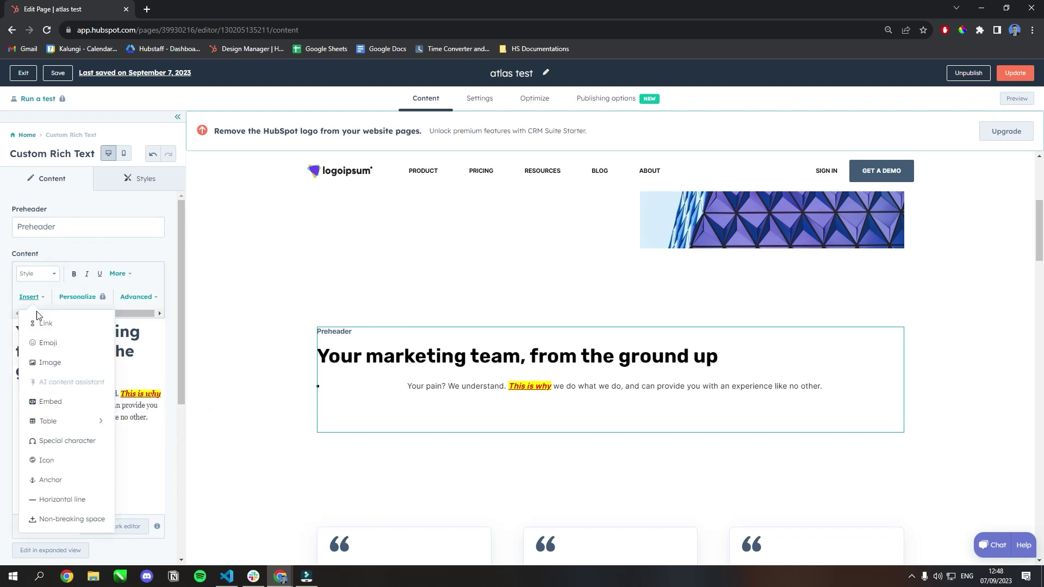
left_click(72, 343)
left_click(161, 306)
Insert the orange quotation-mark image below the bulleted text and resize it to about 138 by 121
left_click(30, 296)
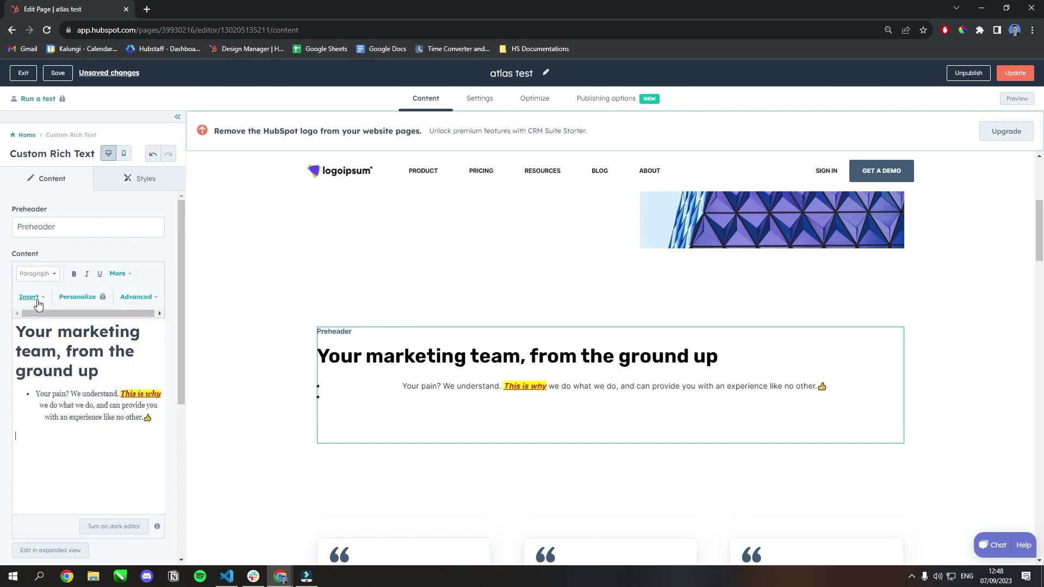
left_click(41, 340)
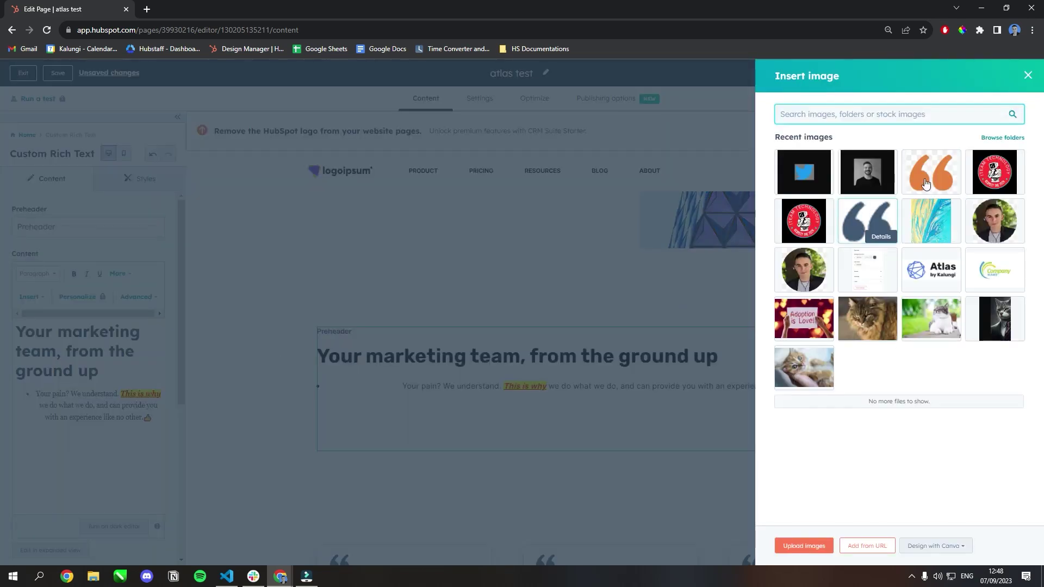
left_click(931, 172)
left_click_drag(69, 480, 83, 492)
Center the quotation-mark image within the content
left_click(58, 470)
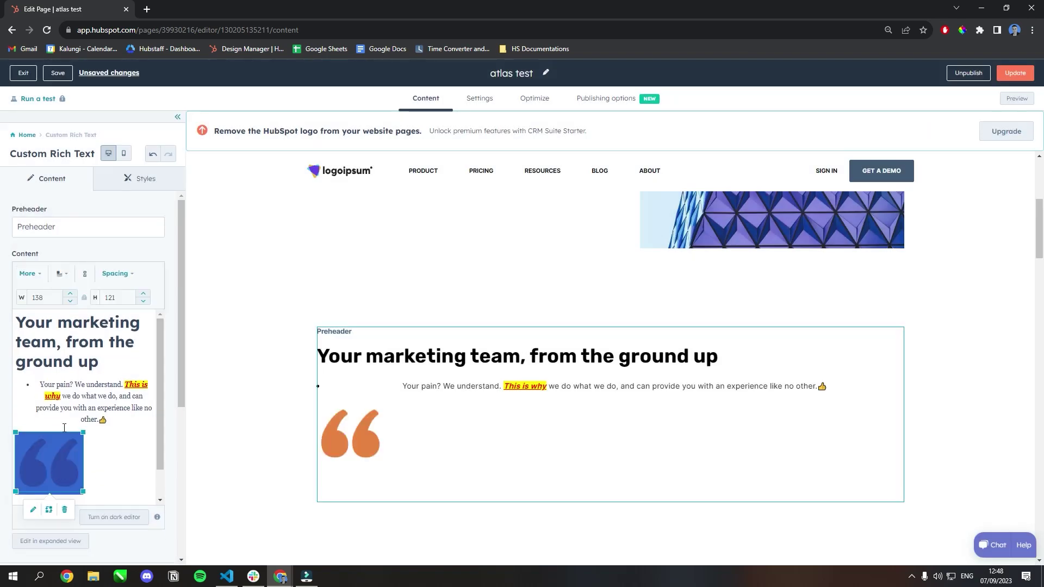
left_click(59, 275)
left_click(67, 317)
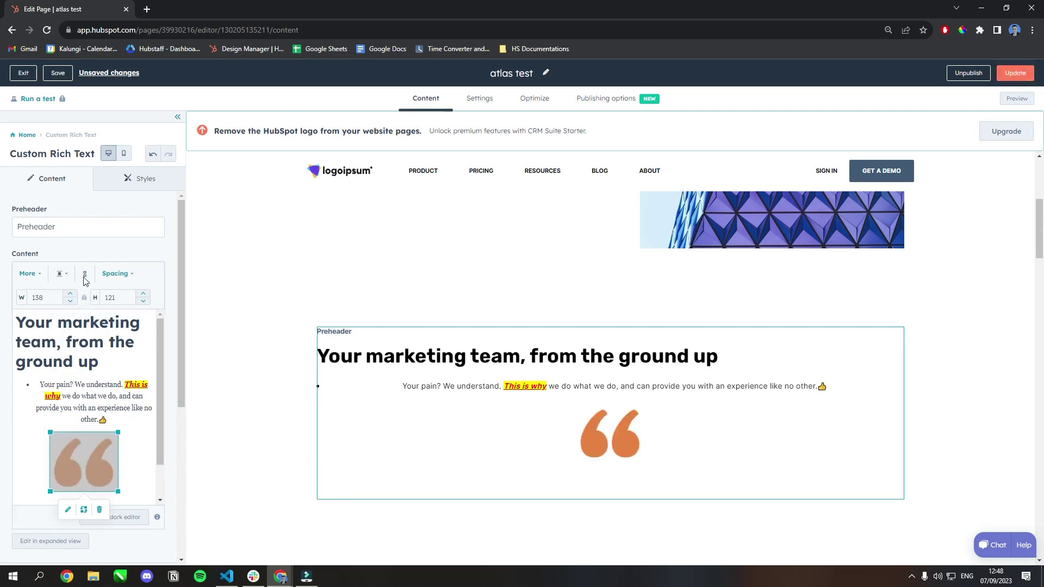
Examine the quotation-mark image's link options, spacing settings, and width and height values
left_click(85, 276)
left_click(228, 303)
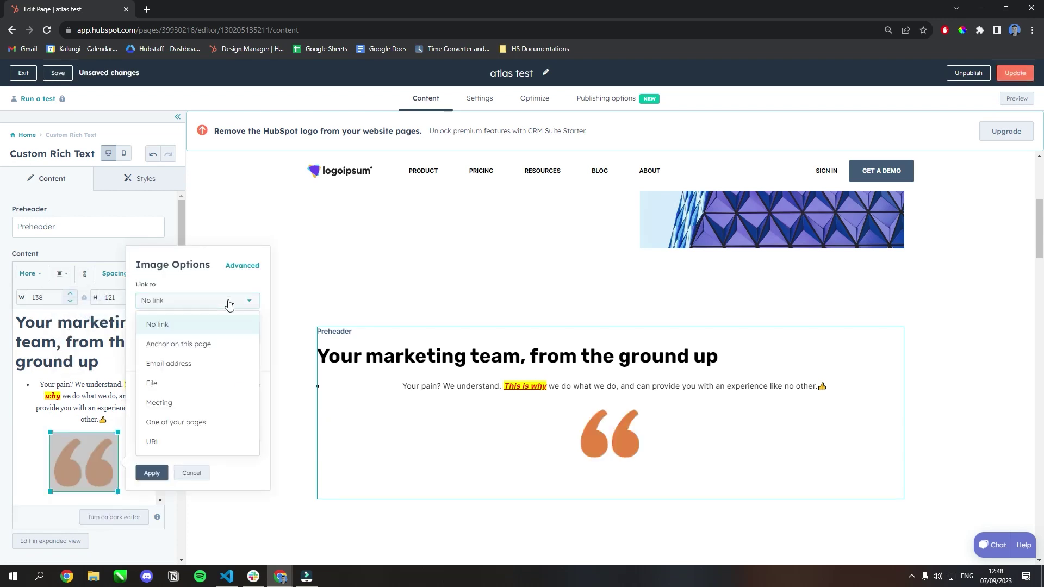
left_click(226, 305)
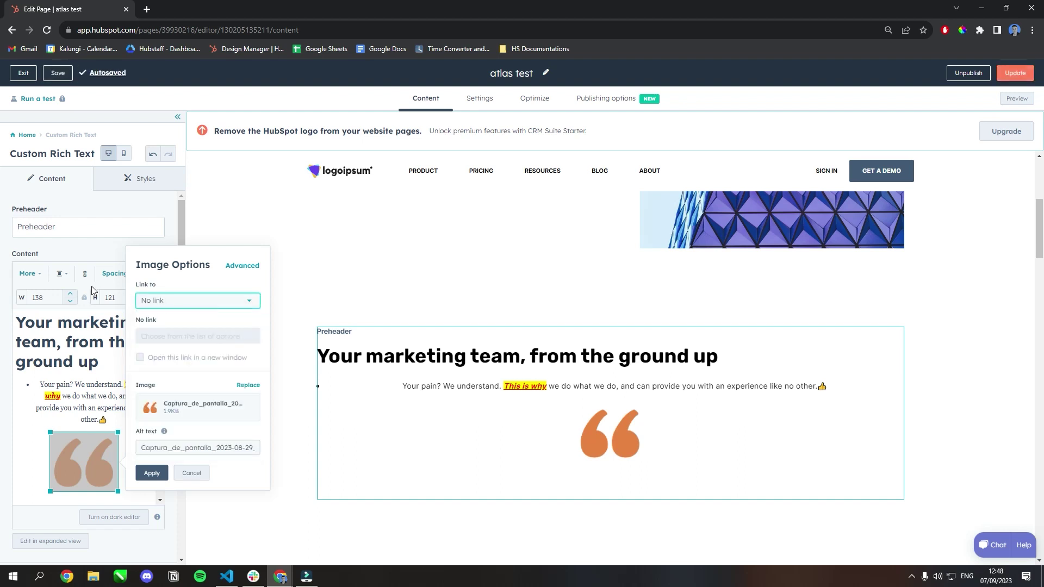
left_click(109, 276)
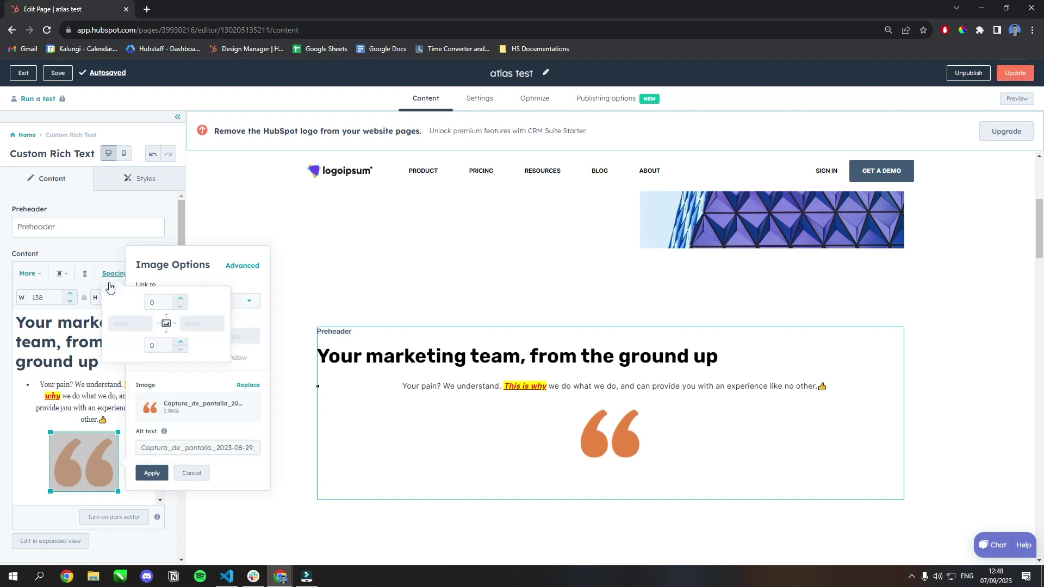
left_click(146, 247)
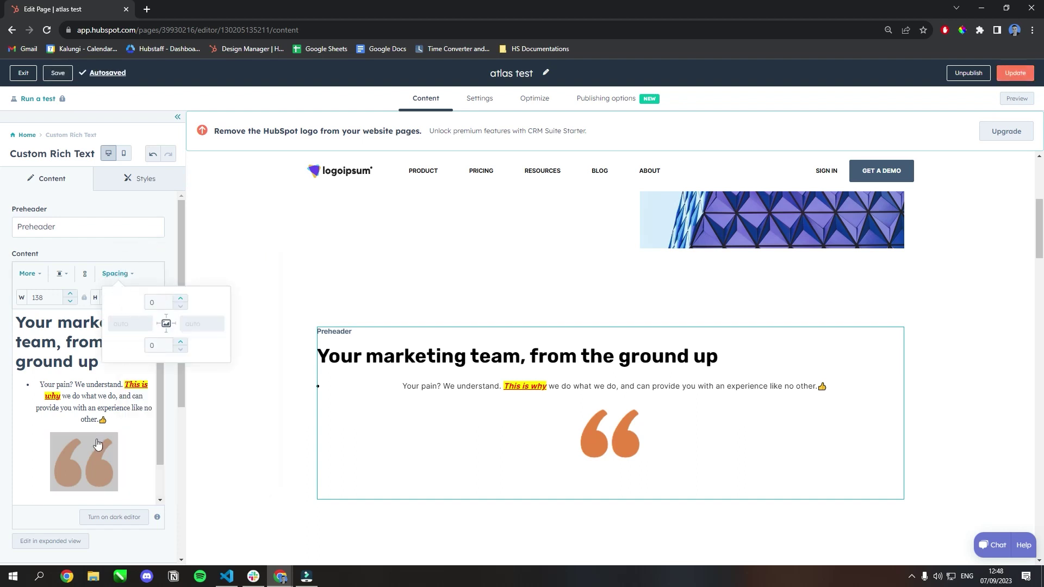
left_click(150, 270)
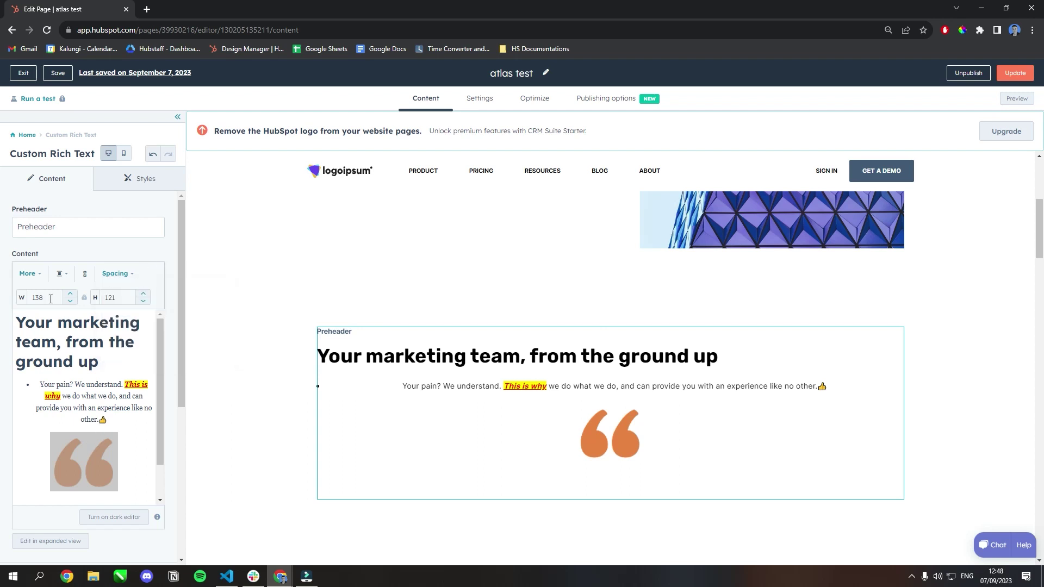
double_click(47, 298)
double_click(102, 297)
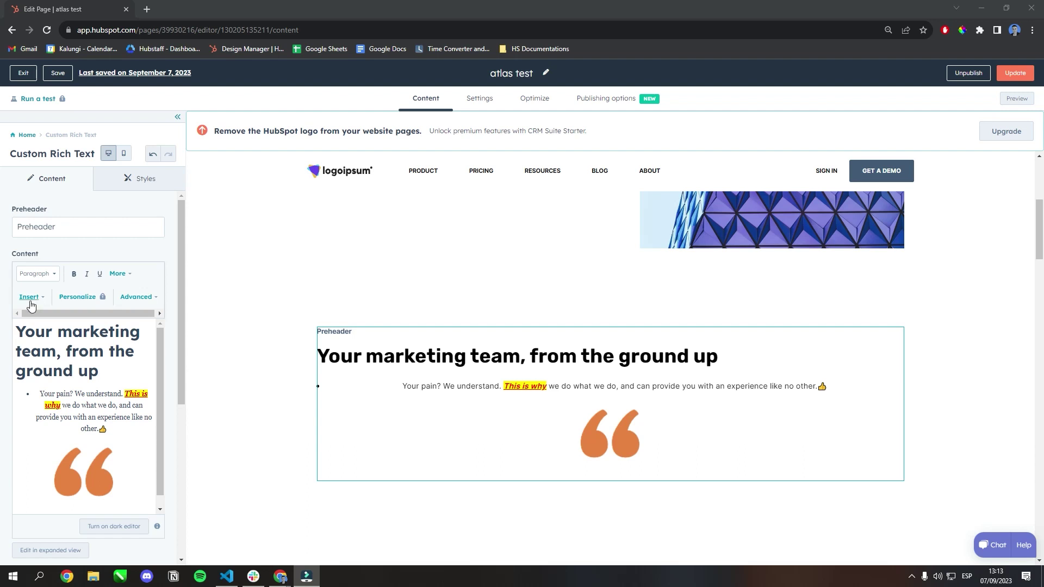
View the form for embedding a URL or embed code and cancel it
left_click(30, 304)
left_click(54, 403)
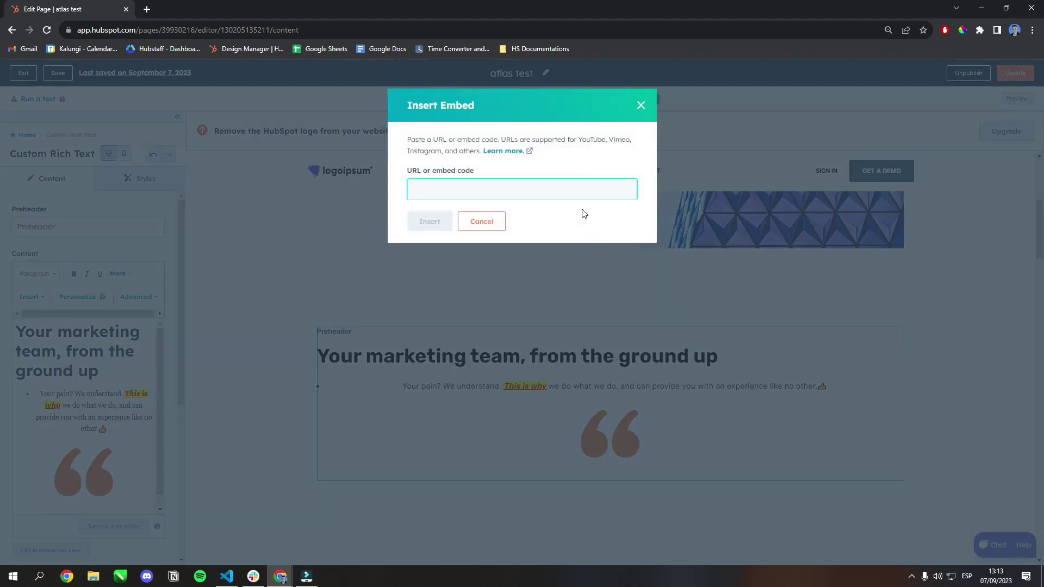
left_click(496, 220)
Insert a 3 x 4 table below the quotation-mark image and open its style settings
left_click(30, 296)
mouse_move(70, 422)
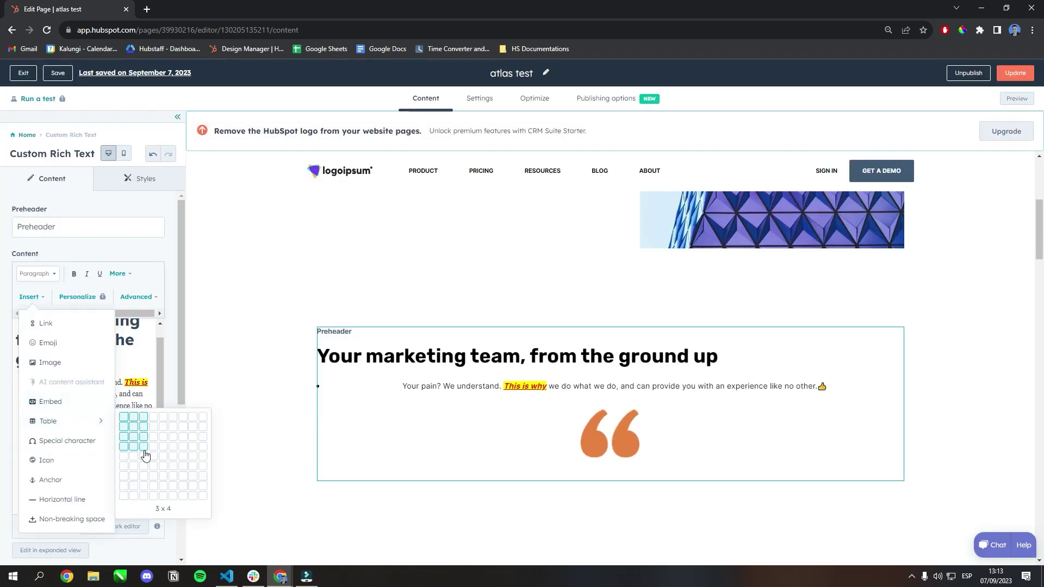
left_click(144, 449)
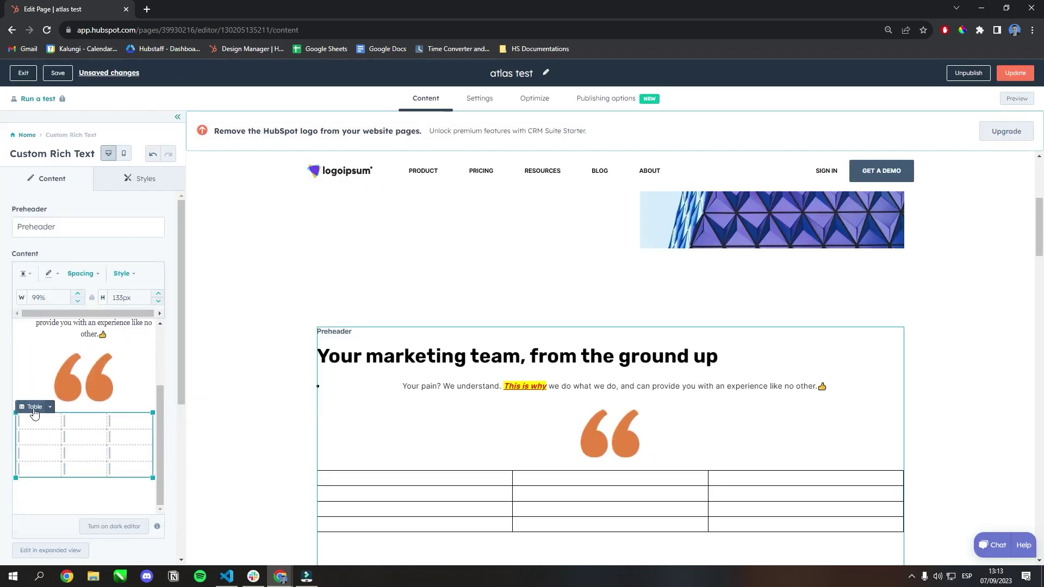
left_click(121, 274)
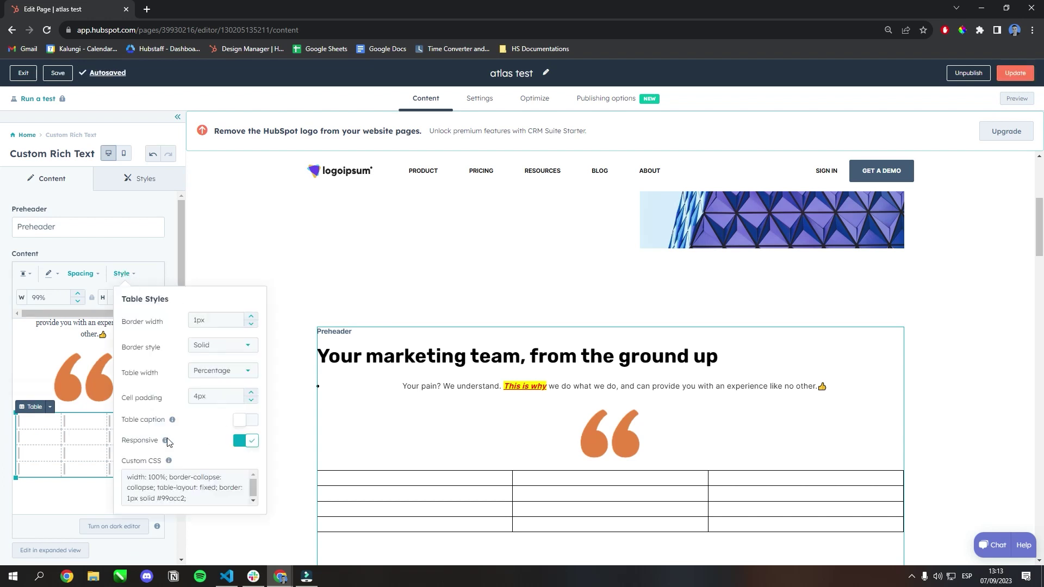
Insert a special character and an icon on the line below the table
left_click(30, 296)
left_click(75, 440)
left_click(111, 441)
left_click(30, 296)
left_click(70, 460)
key("Escape")
View the form for inserting an anchor and cancel it
left_click(50, 479)
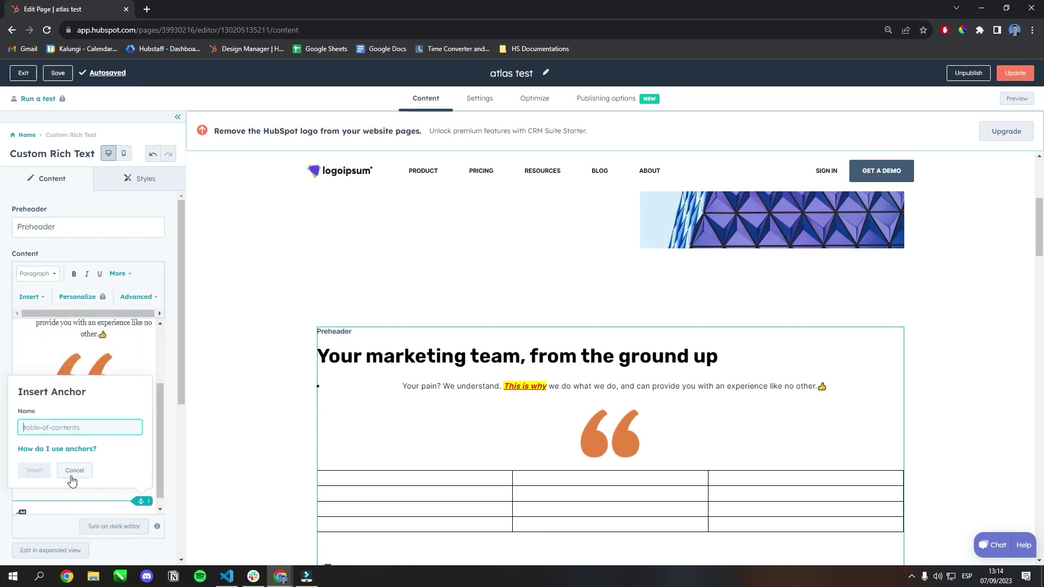
left_click(76, 470)
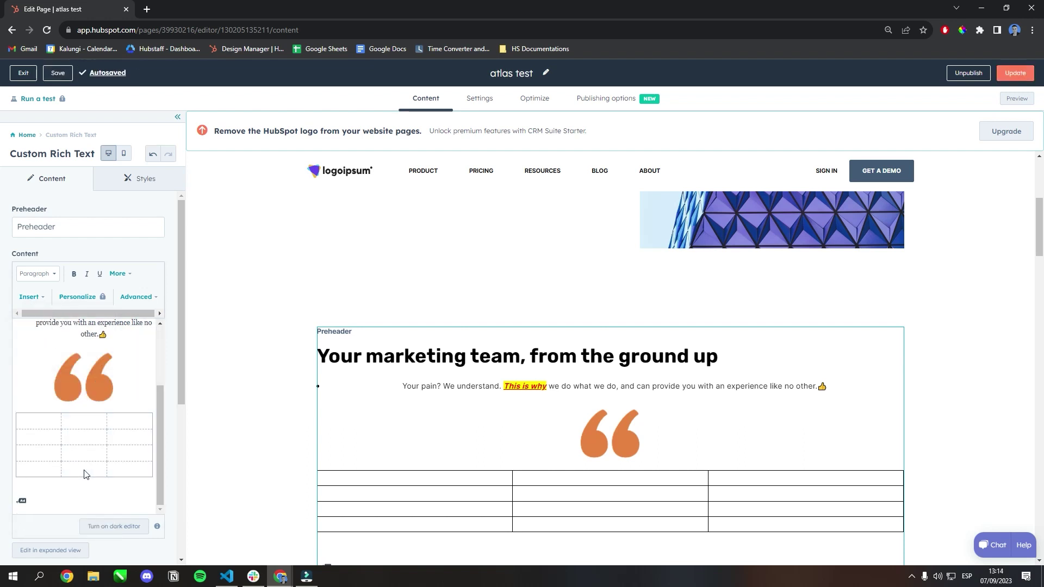
Insert a horizontal line at the end of the content, below the icon
left_click(21, 299)
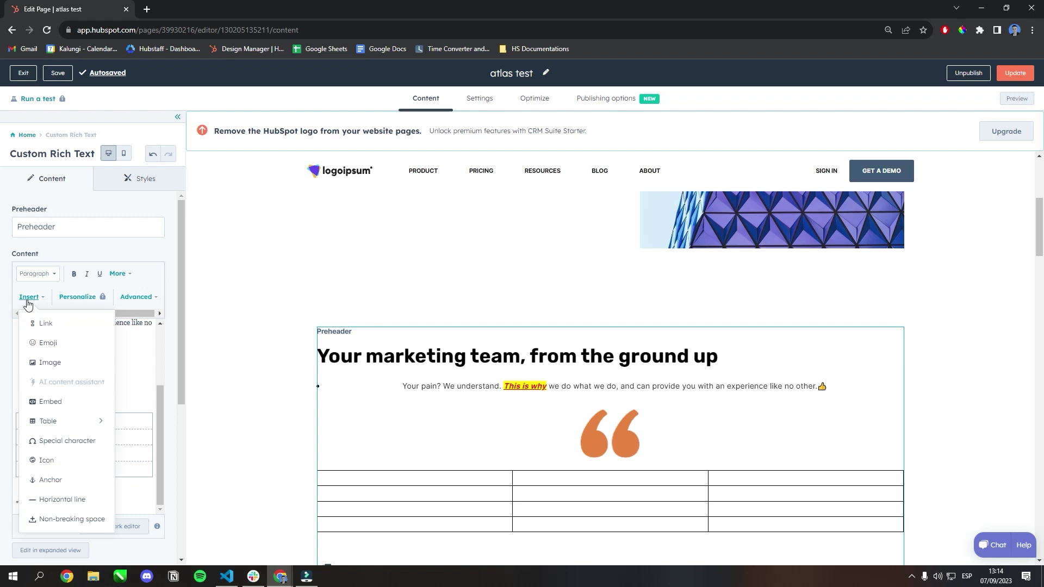
left_click(70, 496)
left_click_drag(161, 482, 161, 495)
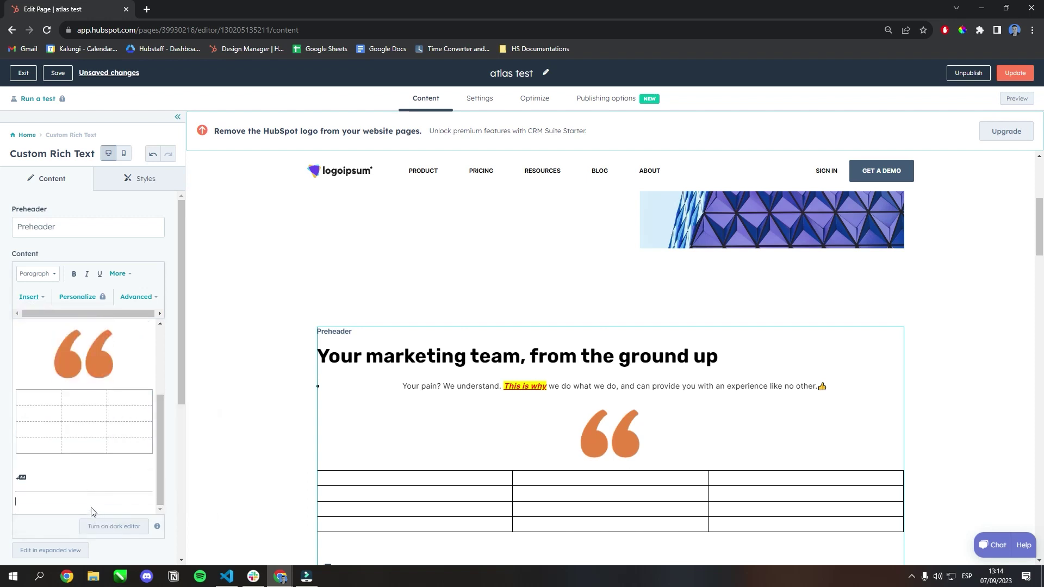
Insert a non-breaking space at the end of the content, below the horizontal line
left_click(27, 297)
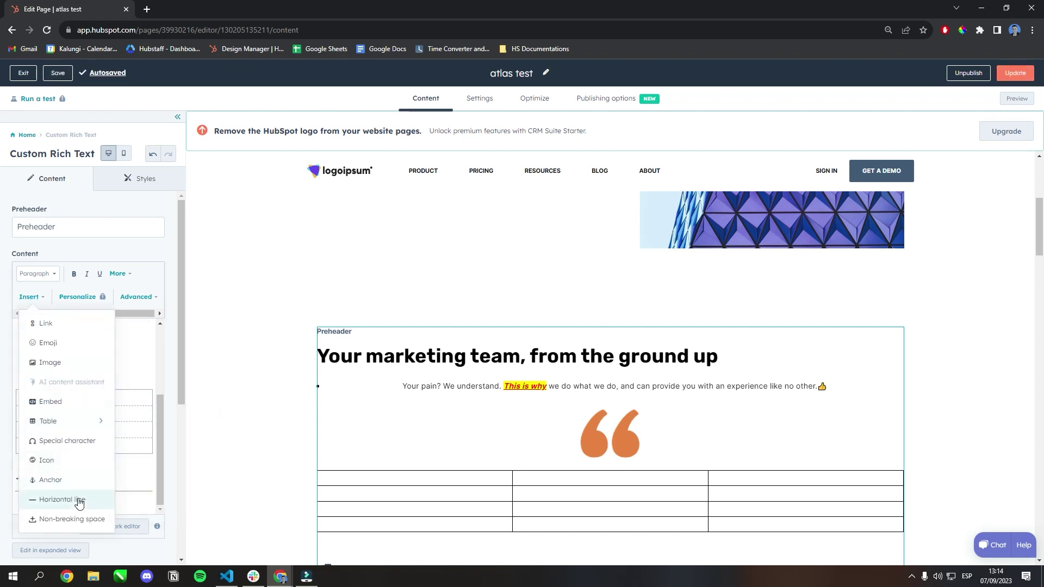
left_click(82, 519)
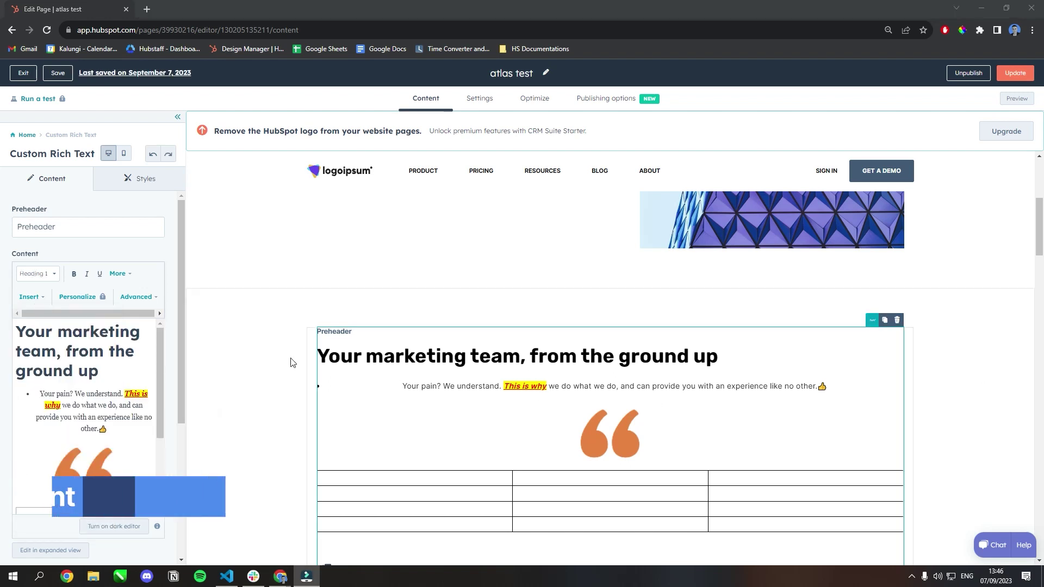
Show the block outlines in the content, look through the blocks, and hide the outlines again
left_click(136, 298)
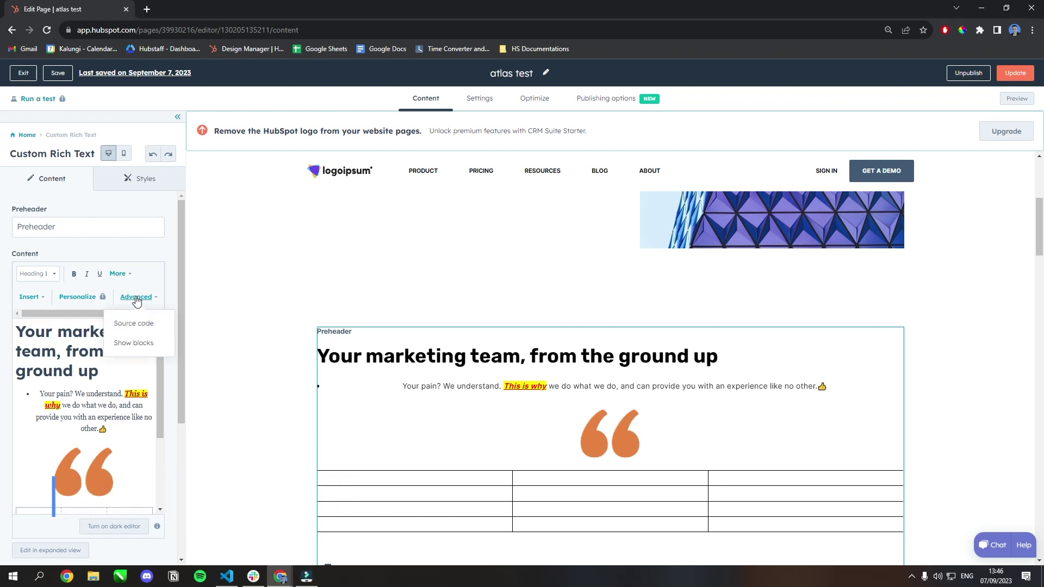
left_click(110, 394)
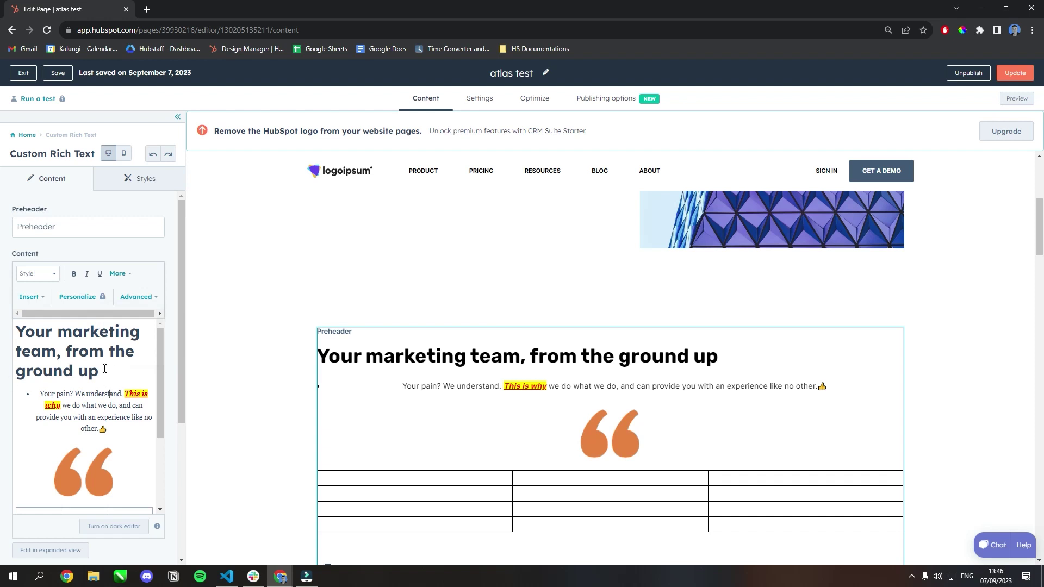
left_click_drag(158, 378, 136, 312)
left_click(136, 298)
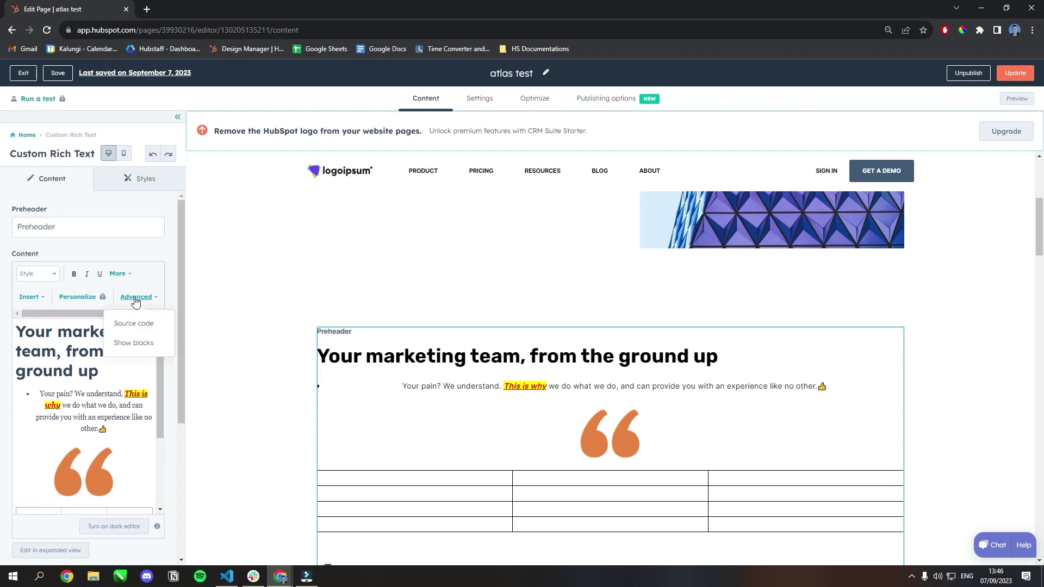
left_click(142, 344)
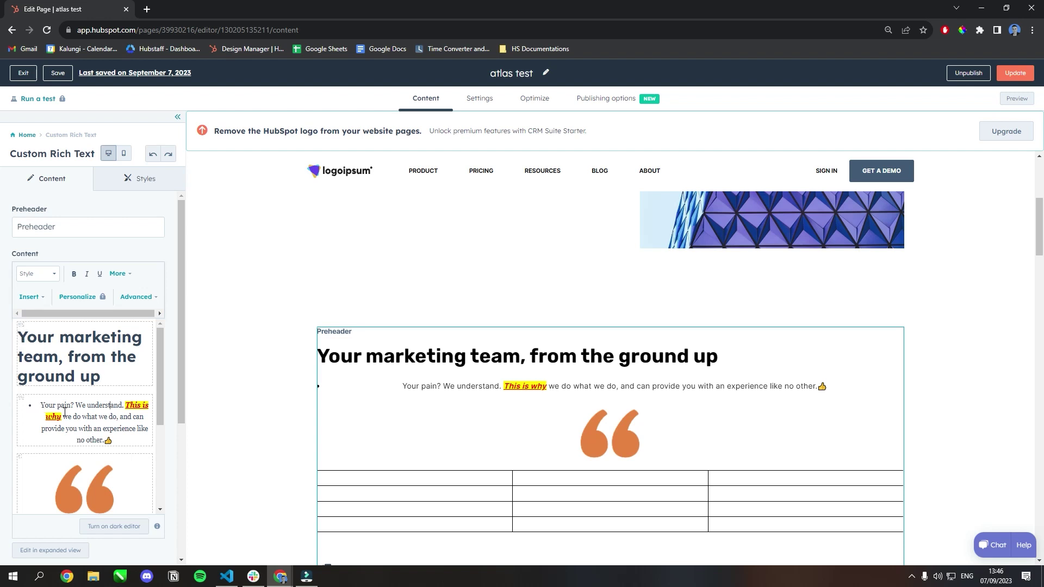
scroll(79, 428, "down", 6)
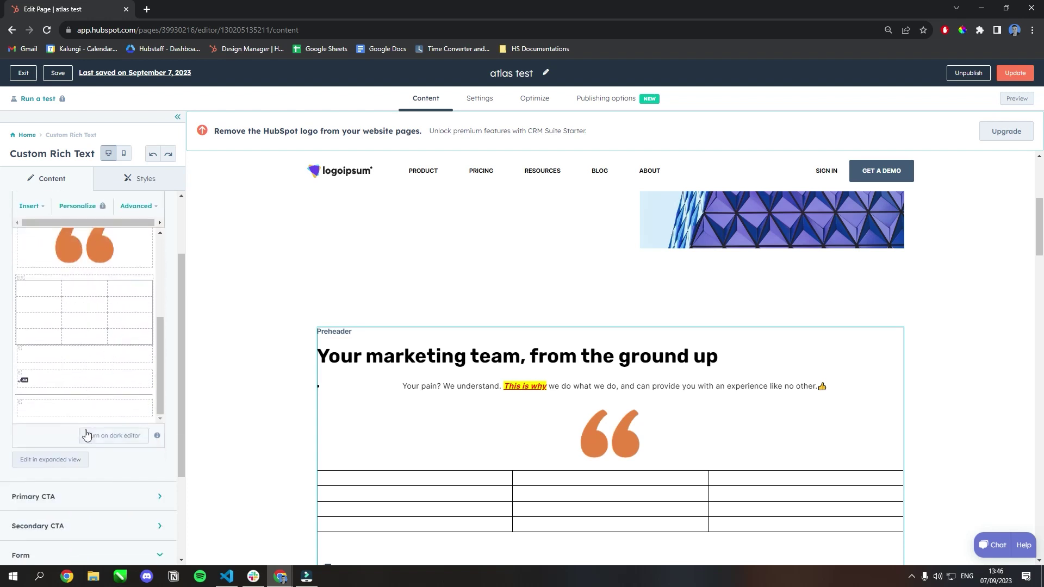
scroll(161, 423, "up", 2)
scroll(133, 408, "up", 3)
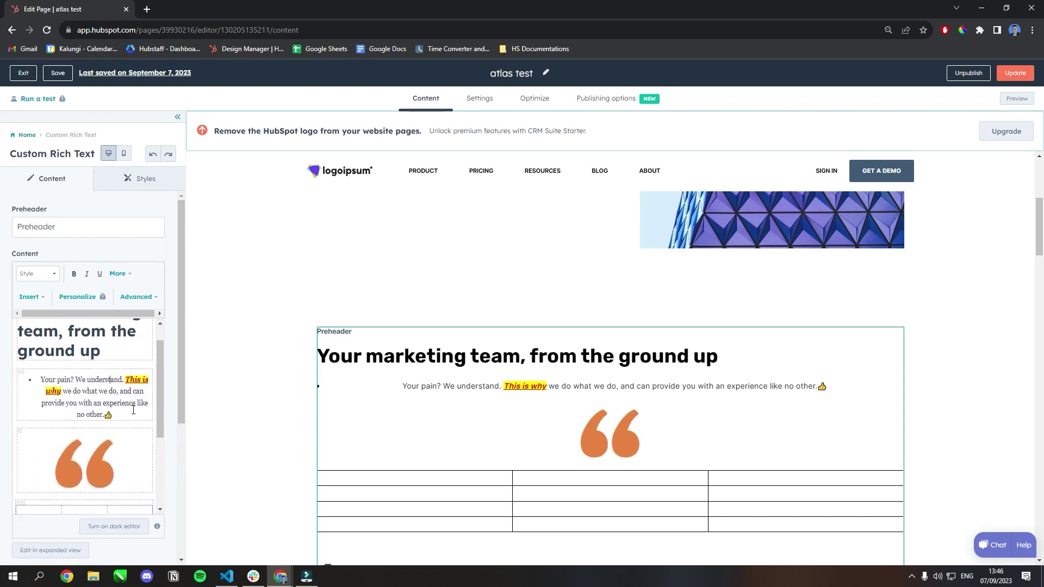
left_click(136, 299)
left_click(133, 343)
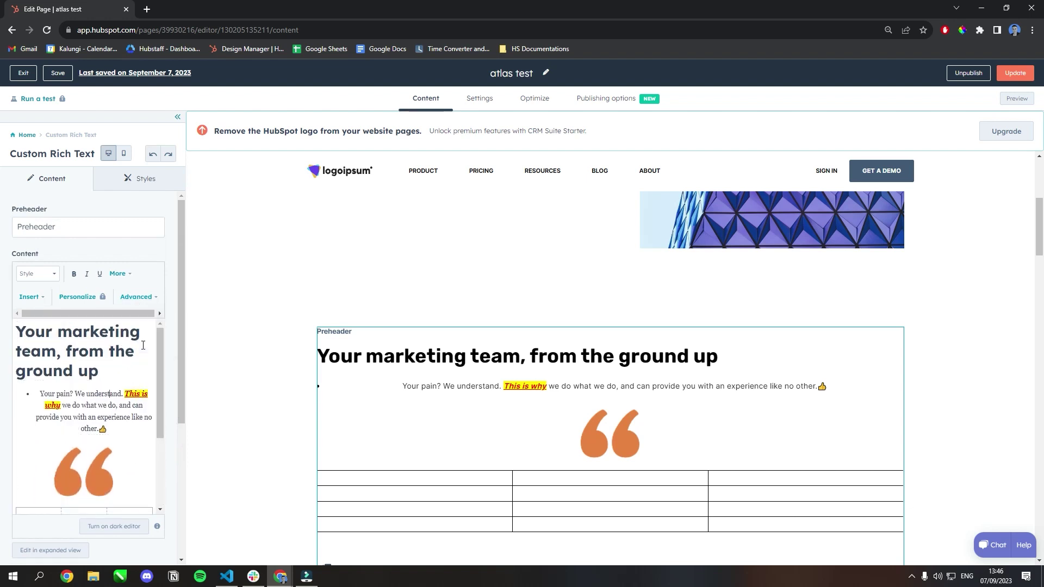
Open the content's source code and delete all code below the h1 heading line
left_click(143, 299)
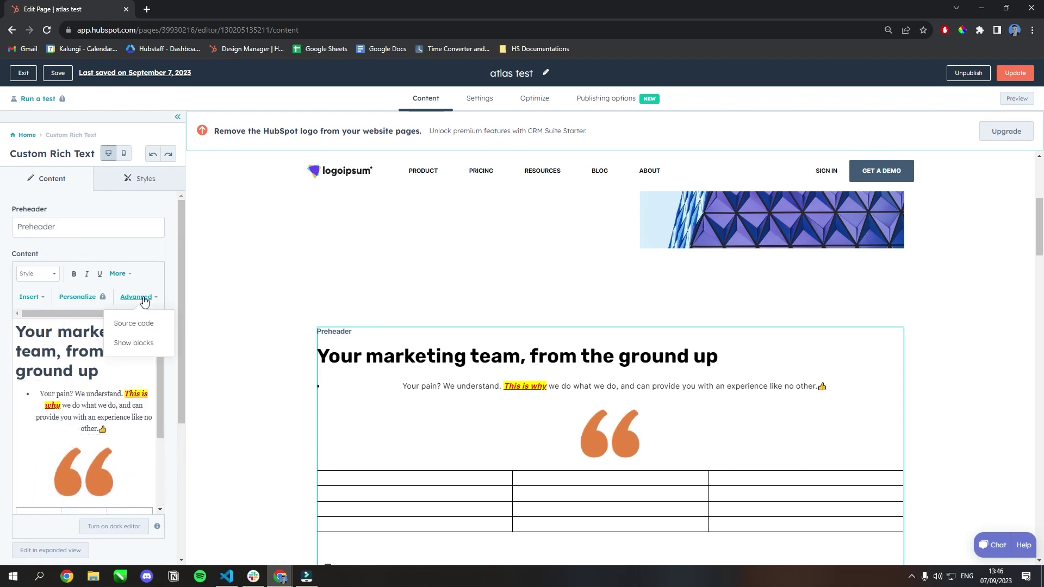
left_click(136, 325)
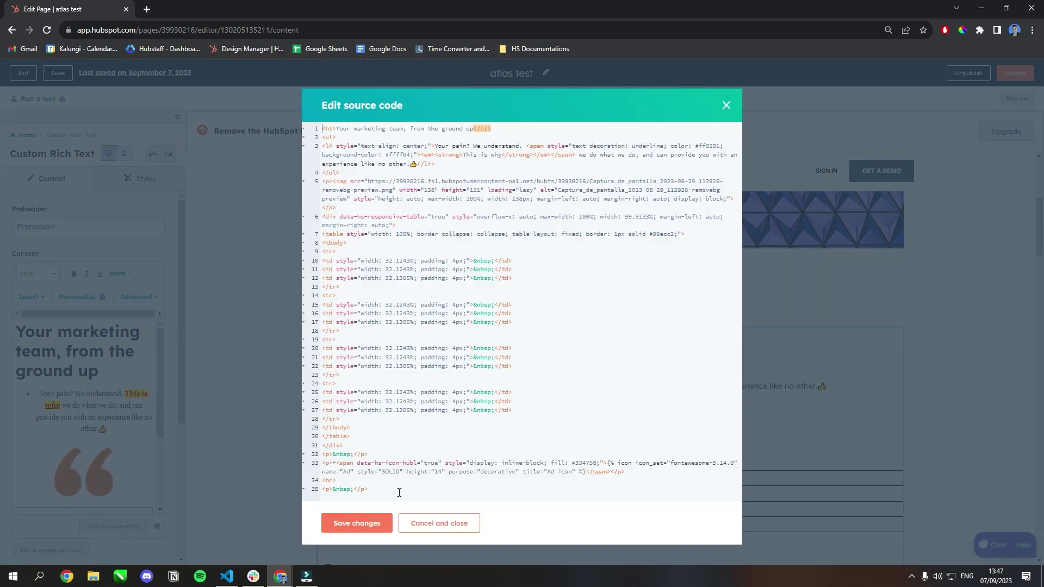
left_click(420, 491)
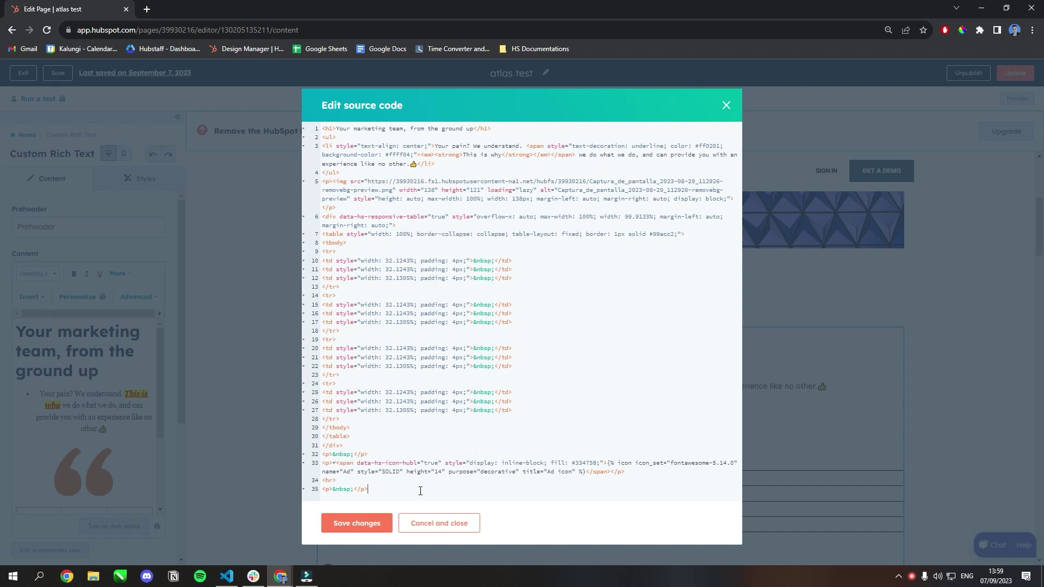
left_click_drag(421, 491, 322, 140)
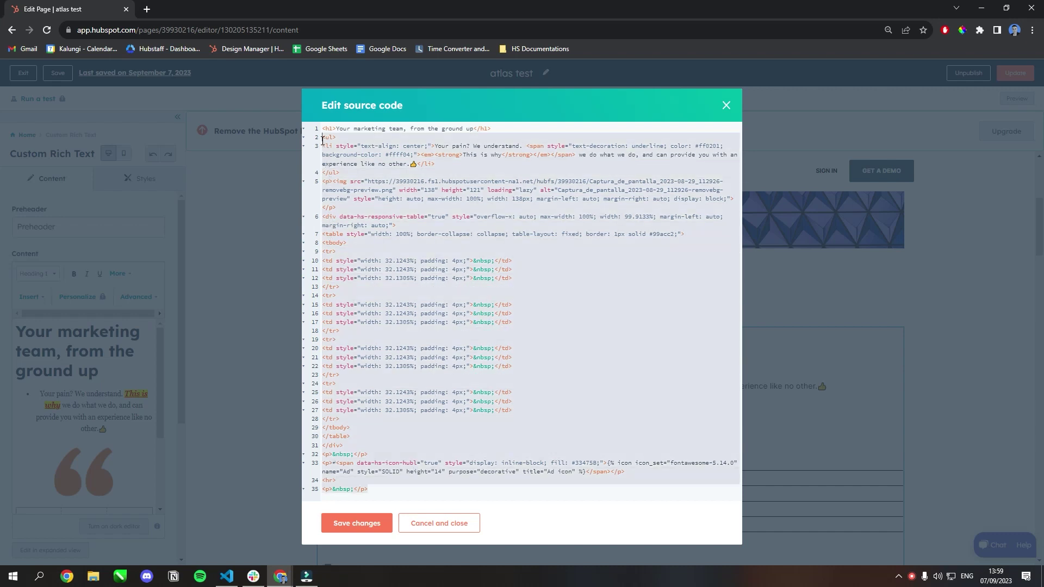
key("BackSpace")
Change the heading's opening and closing tags to h2, add a "Hello world" paragraph below it, and save the source code
left_click(332, 129)
key("BackSpace")
type("2")
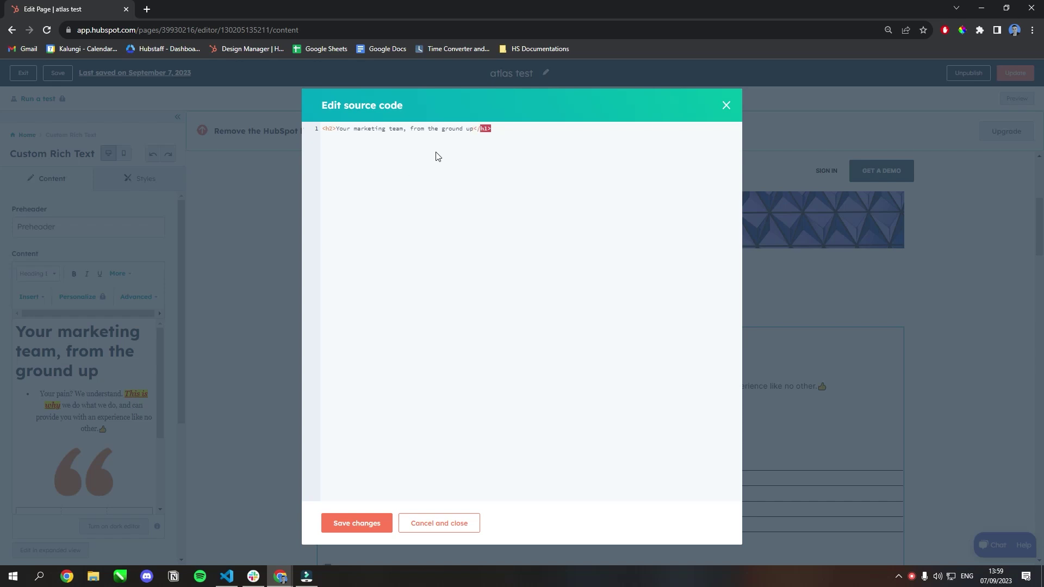
key("BackSpace")
type("2")
left_click(500, 130)
left_click(359, 525)
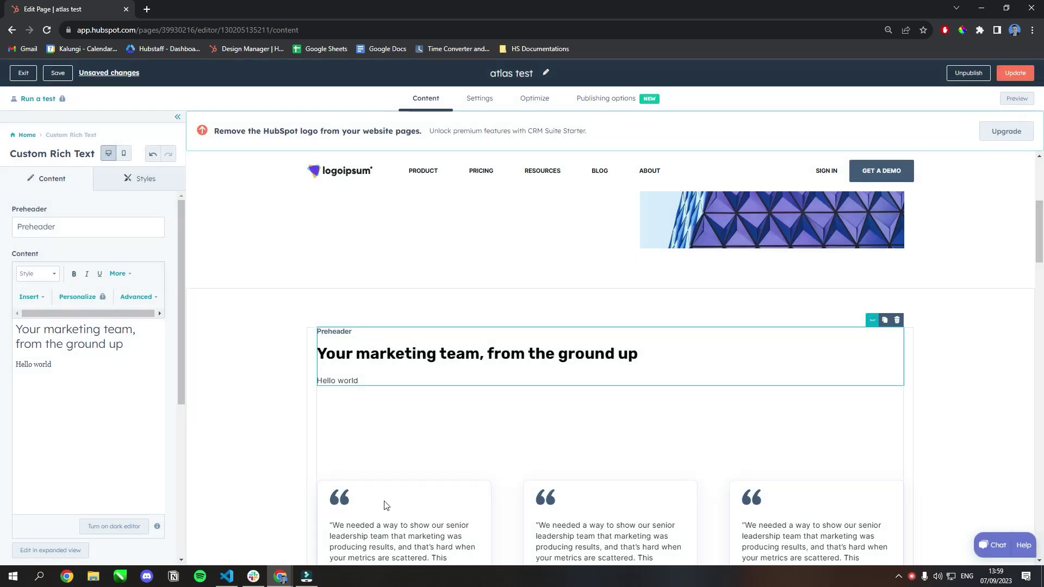
Add the inline style "color: blue;" to the h2 tag in the source code and save it
left_click(147, 301)
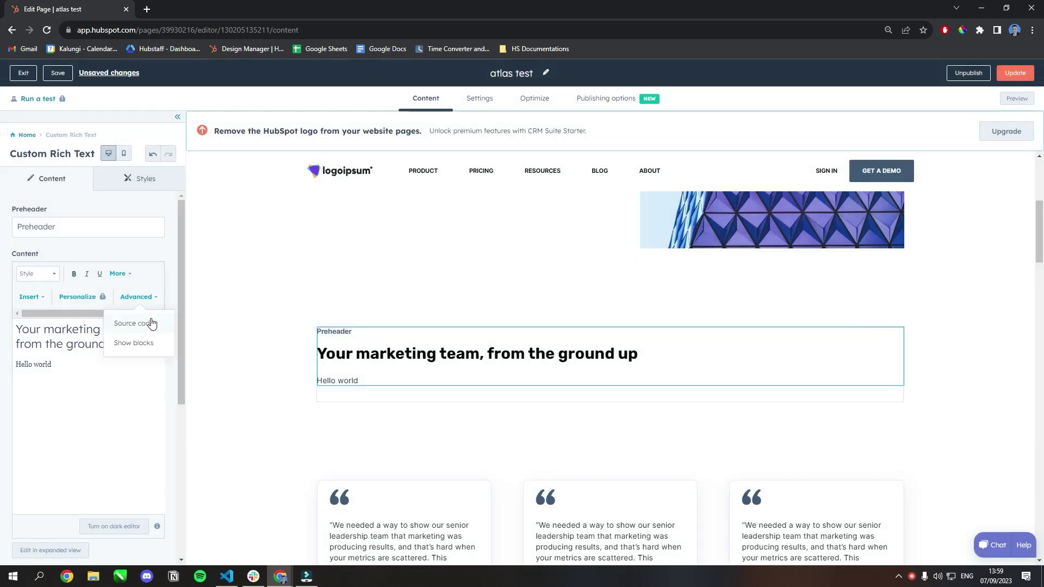
left_click(148, 322)
type("style=")
type("\"\"")
type("color: bl")
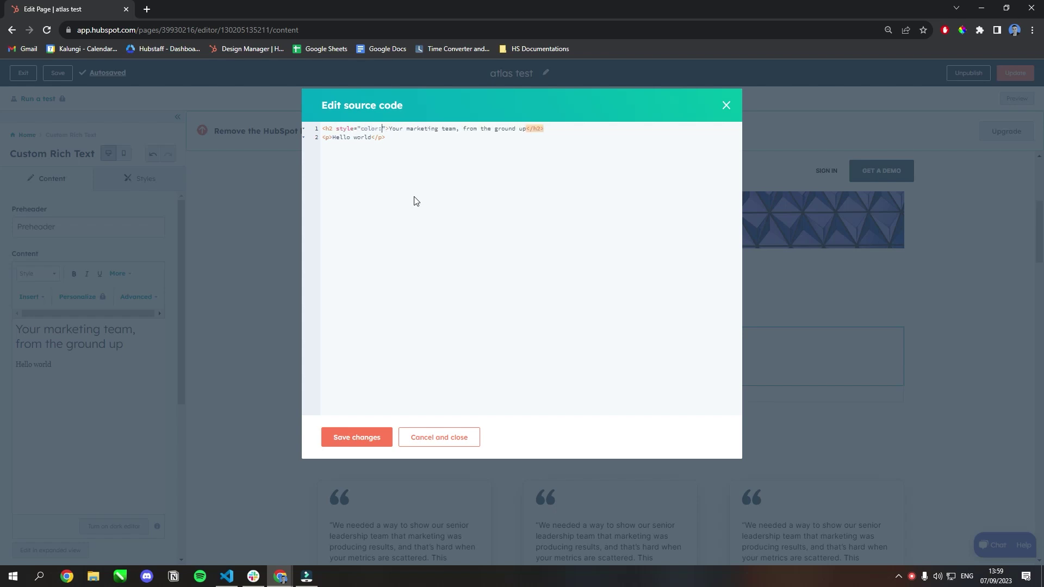
type("ue;")
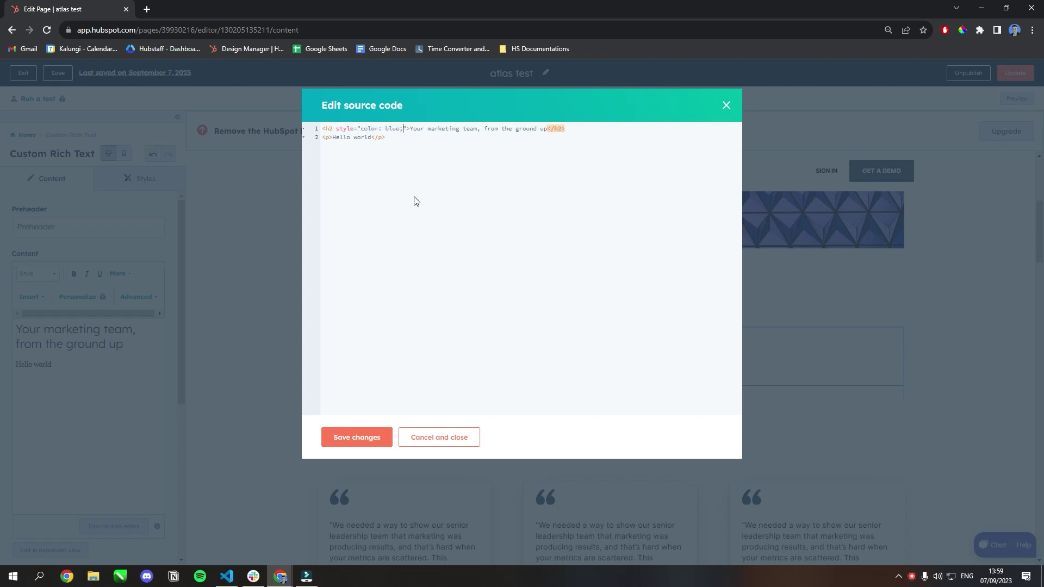
left_click(383, 356)
Add a <style> tag on a new line below the "Hello world" paragraph in the source code
key("Return")
type("<st>")
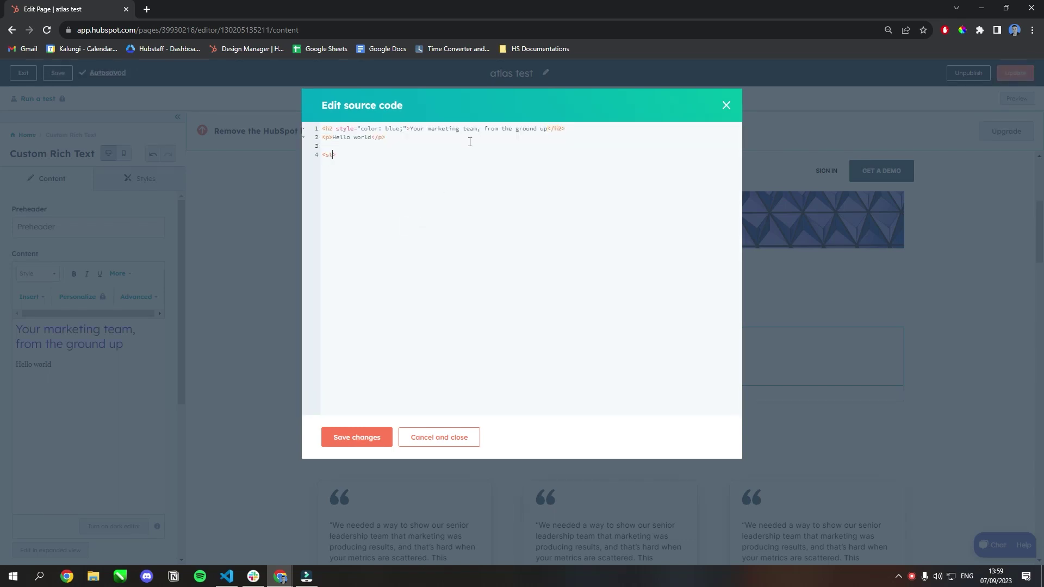
type("yle>")
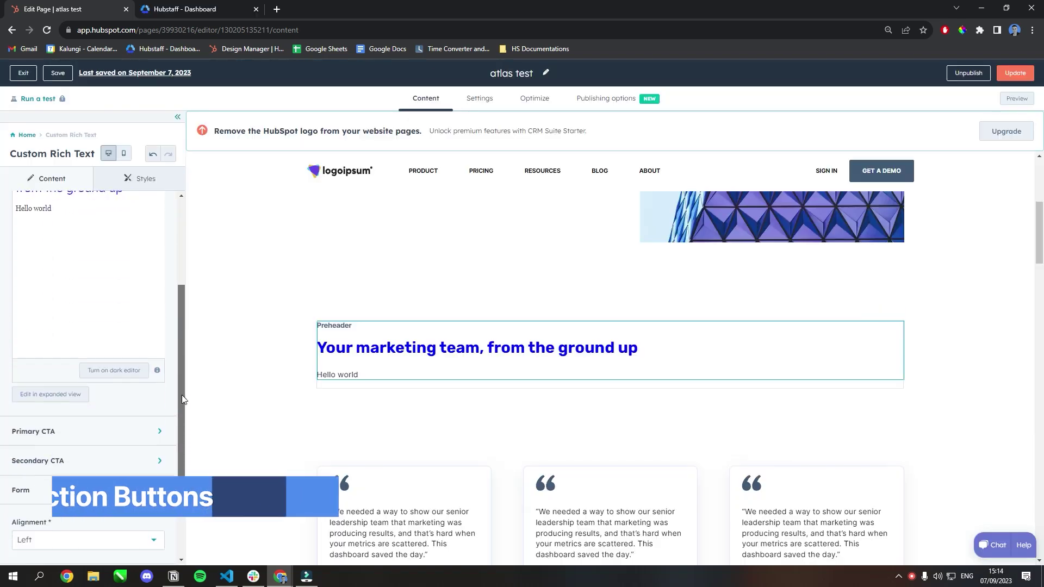
Open the module's Primary CTA settings and set its type to Button
scroll(183, 399, "down", 2)
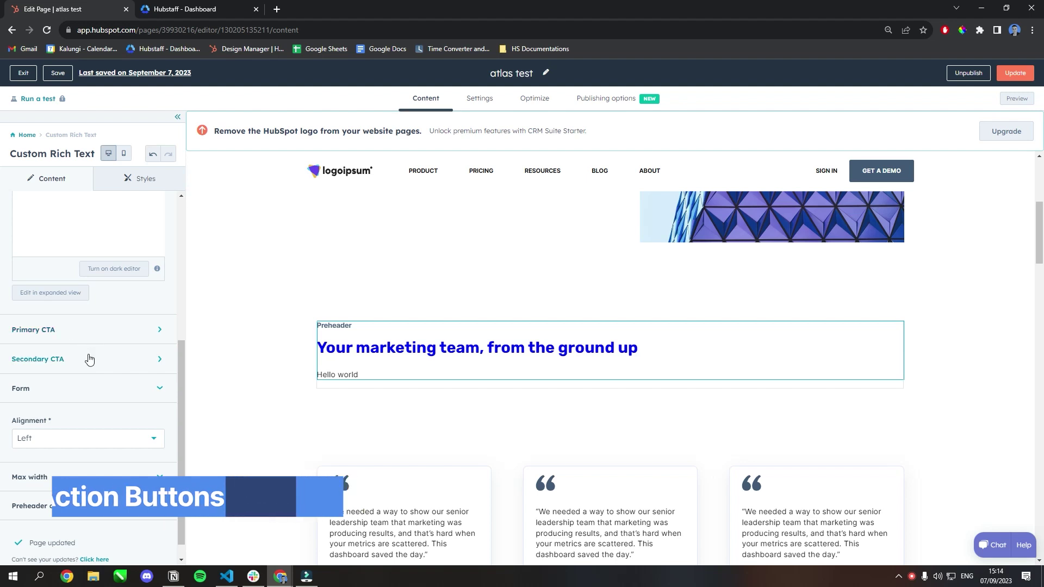
left_click(108, 335)
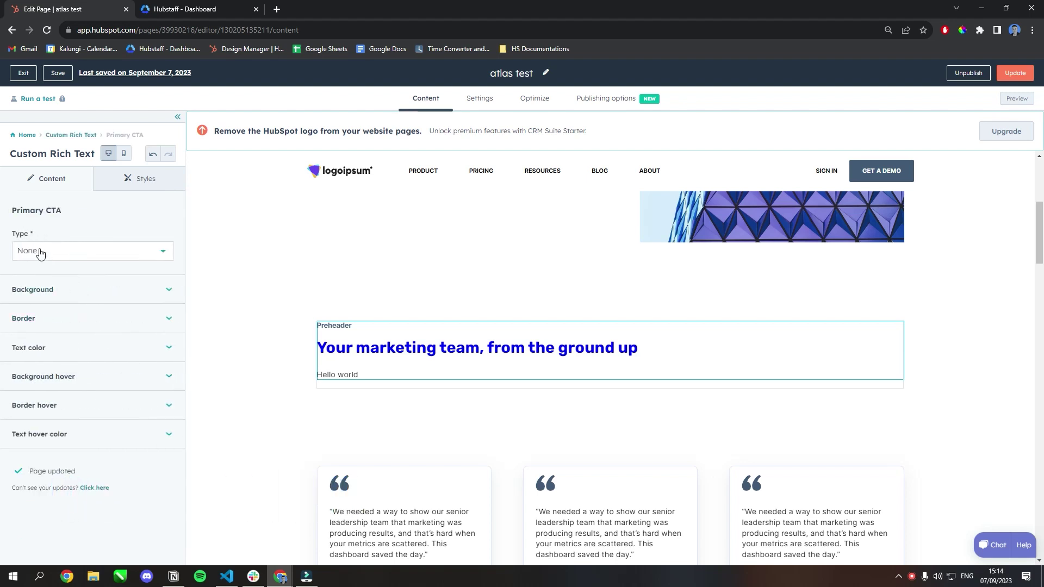
left_click(65, 255)
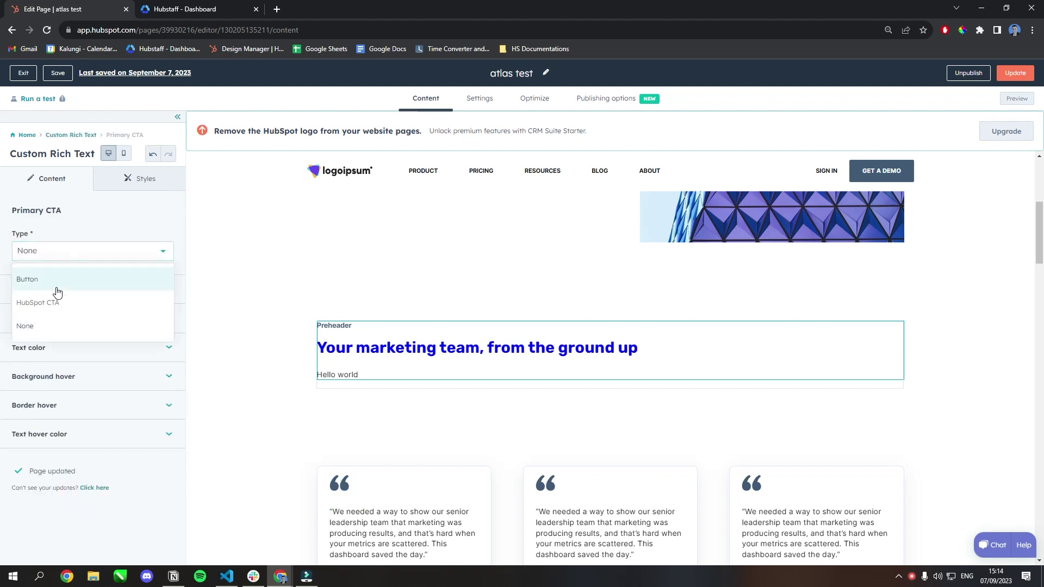
left_click(70, 277)
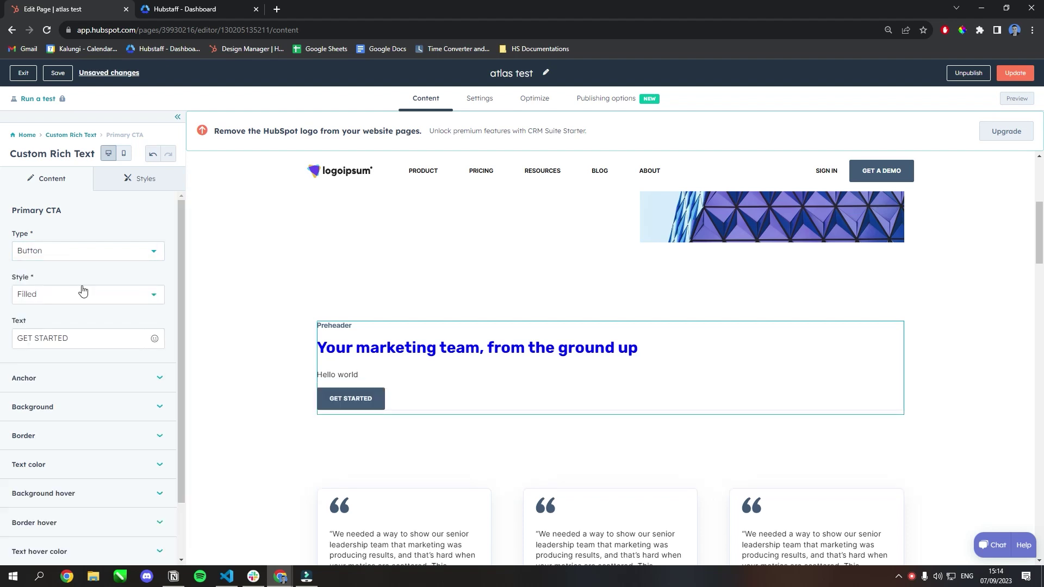
Try the Outlined and Arrow styles on the primary CTA button and return it to Filled
left_click(79, 300)
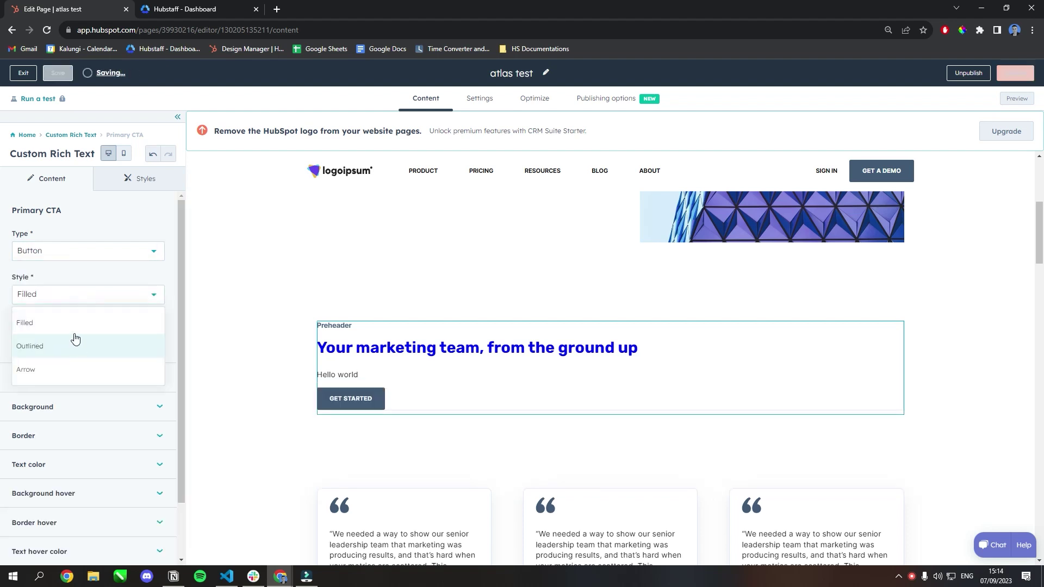
left_click(75, 347)
left_click(77, 303)
left_click(63, 369)
left_click(76, 302)
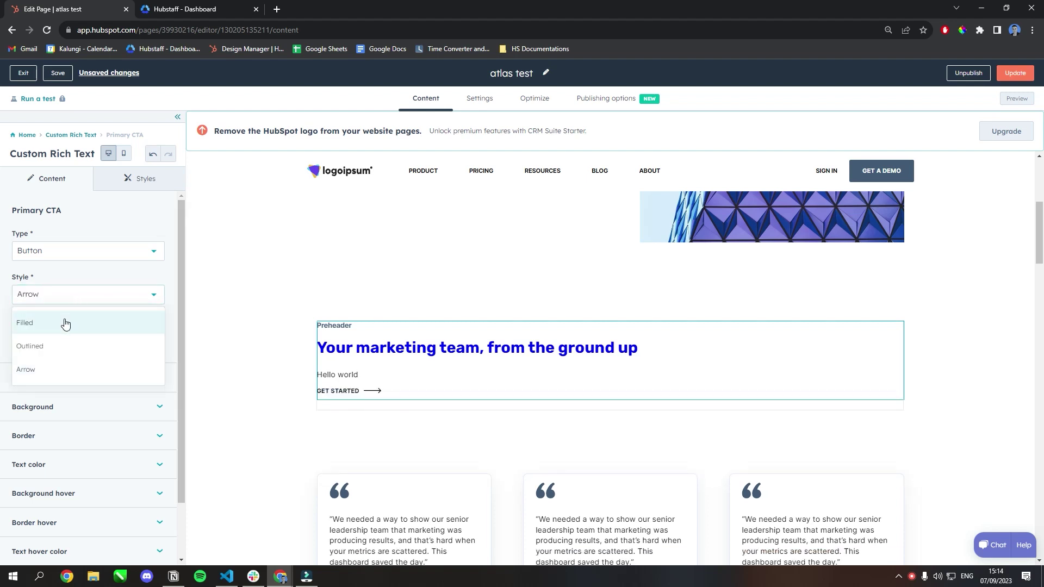
left_click(64, 323)
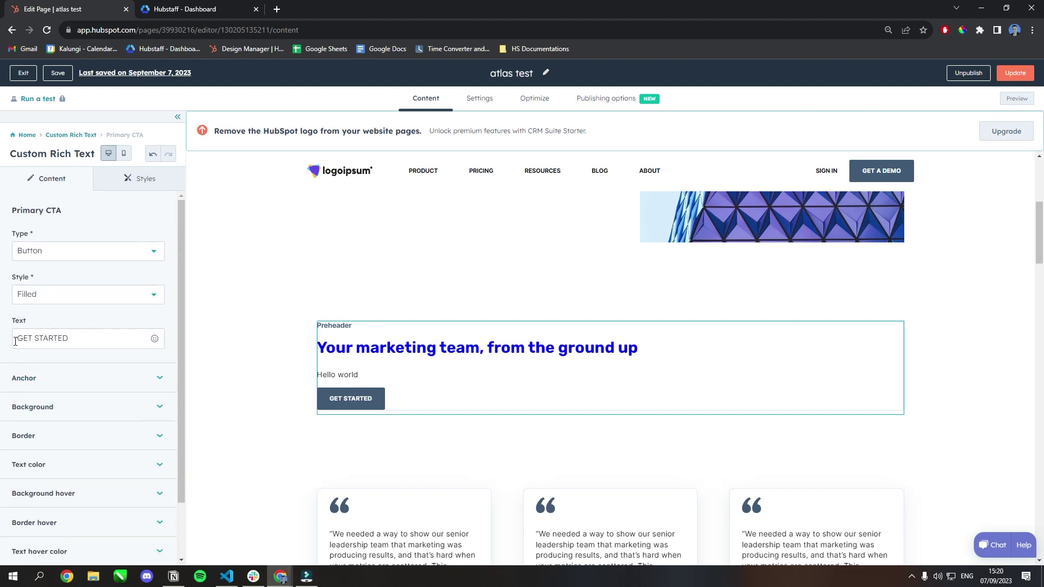
Set the anchor type of the primary CTA to HubSpot Link
scroll(116, 311, "down", 1)
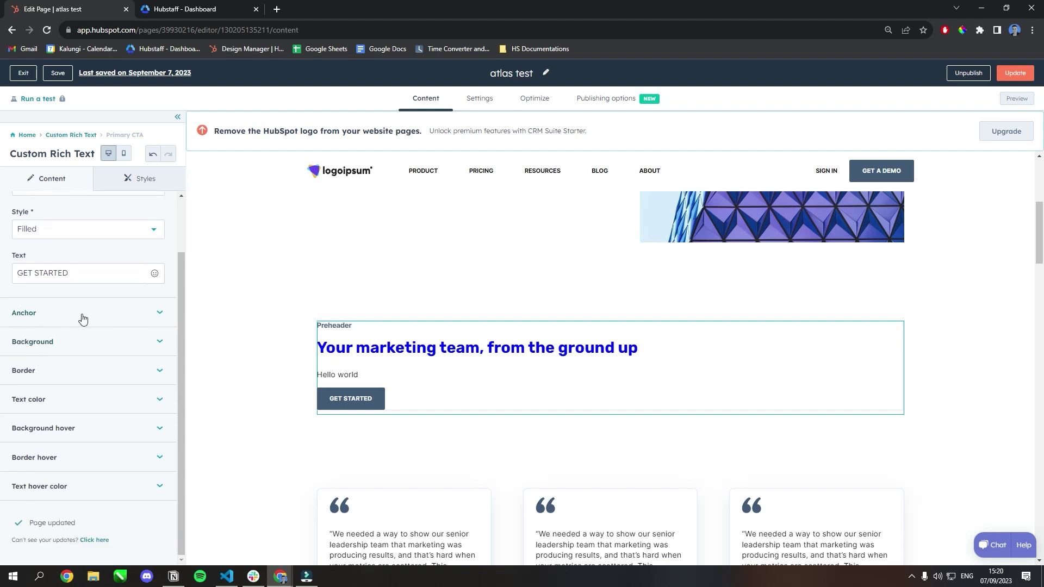
left_click(87, 319)
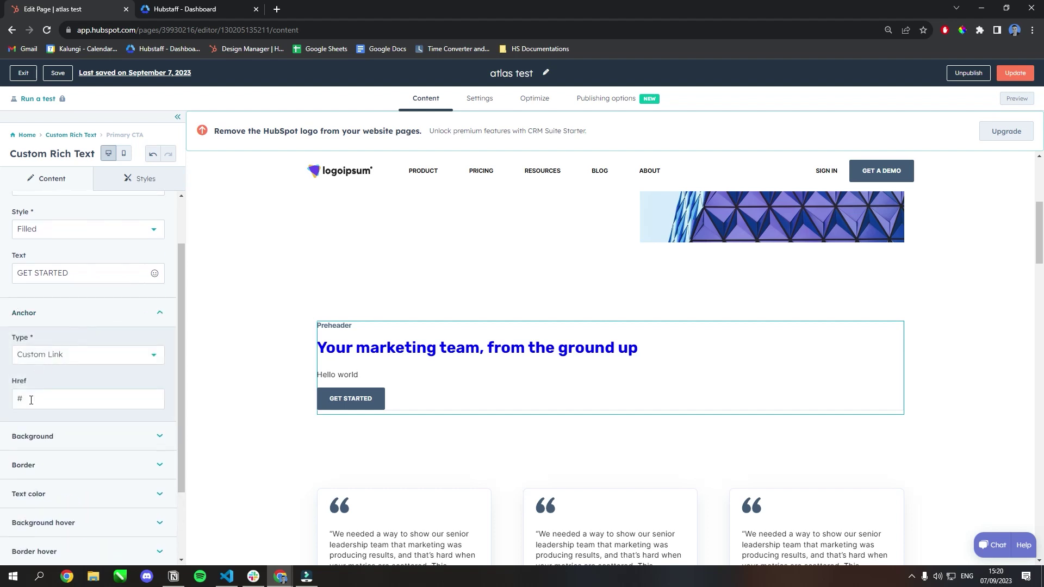
left_click(77, 361)
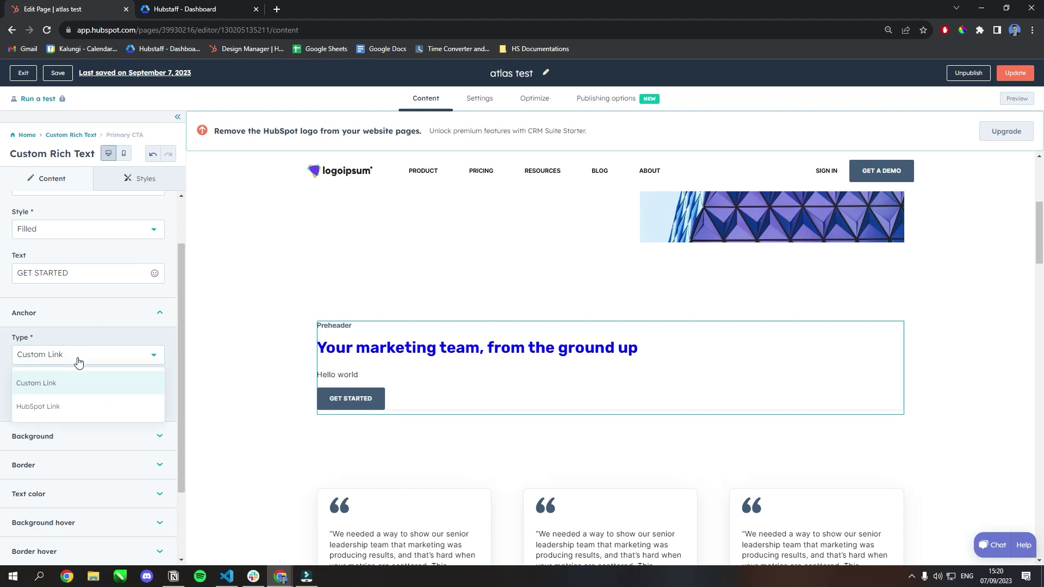
left_click(75, 412)
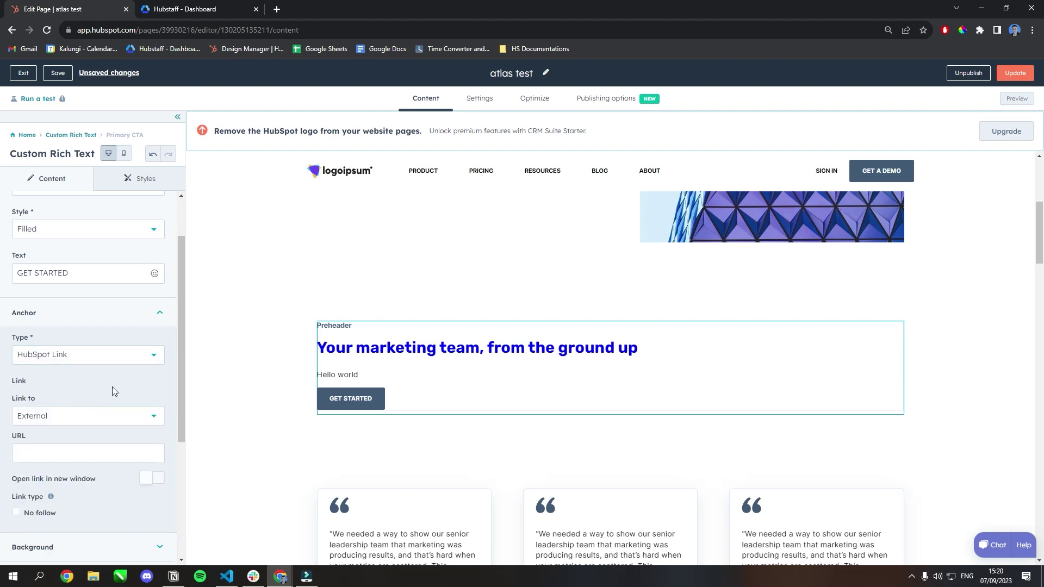
Try Content as the primary CTA's link destination and switch the destination to File
scroll(112, 386, "down", 1)
left_click(48, 369)
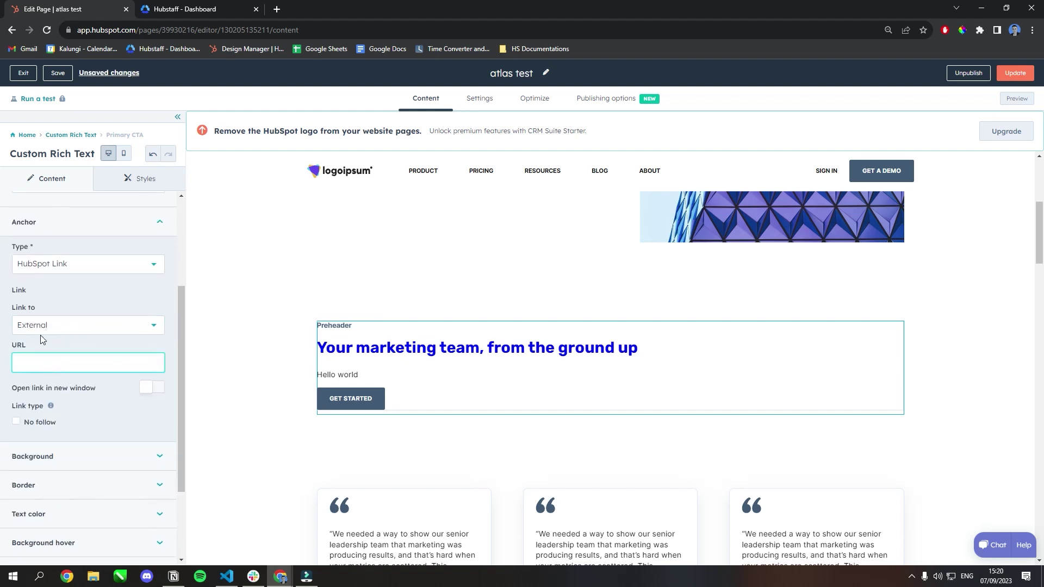
left_click(68, 328)
left_click(61, 370)
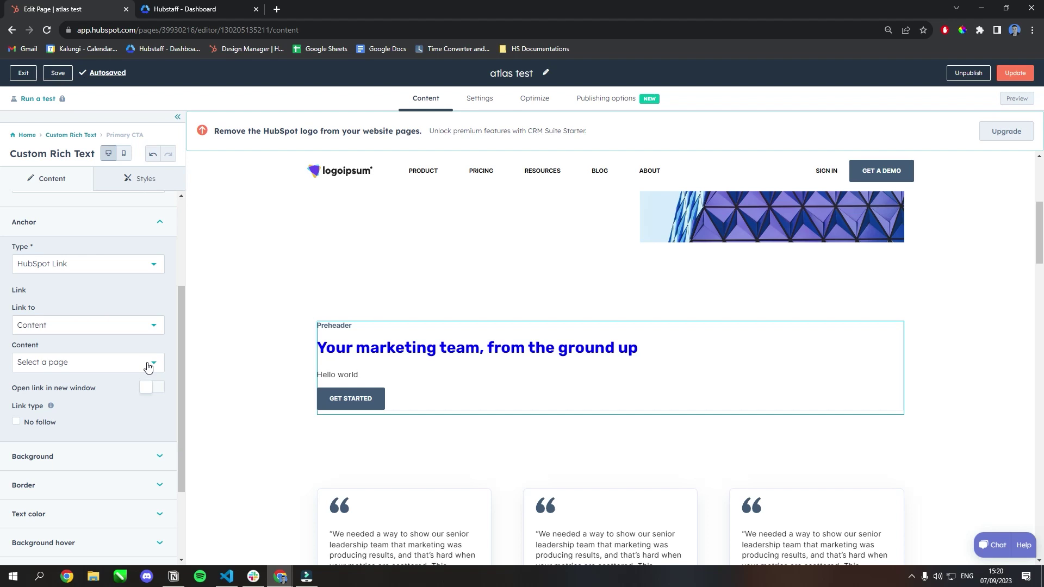
left_click(89, 333)
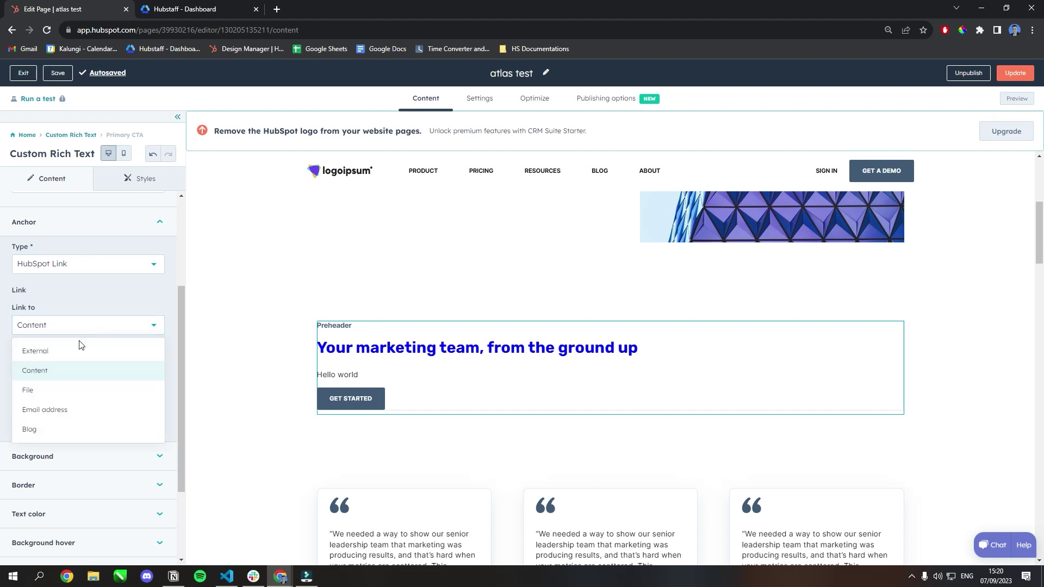
left_click(72, 394)
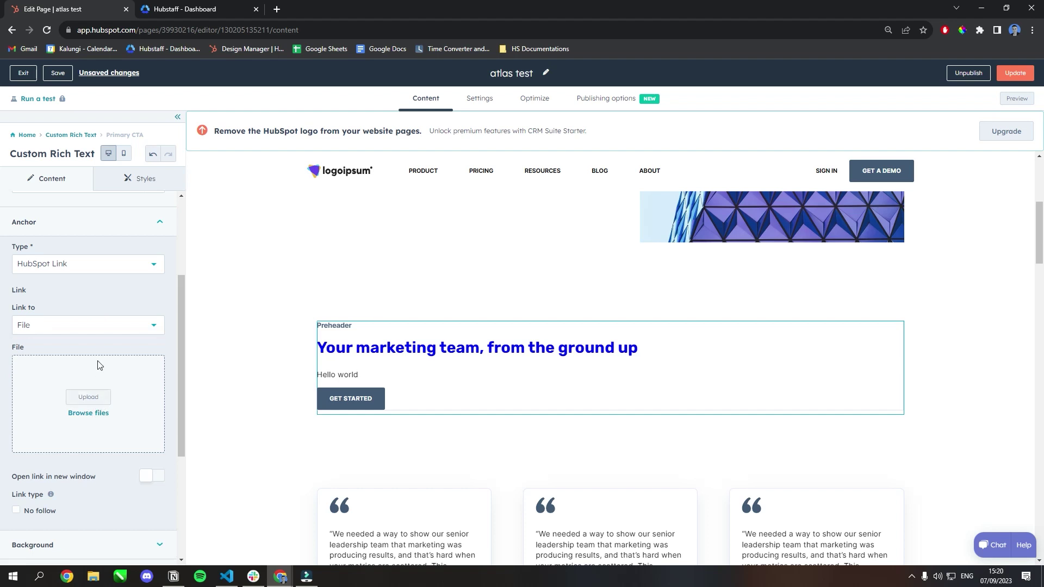
Try another link destination for the primary CTA and set its Link to option to Blog
left_click(90, 327)
left_click(76, 412)
left_click(73, 365)
left_click(81, 327)
left_click(76, 429)
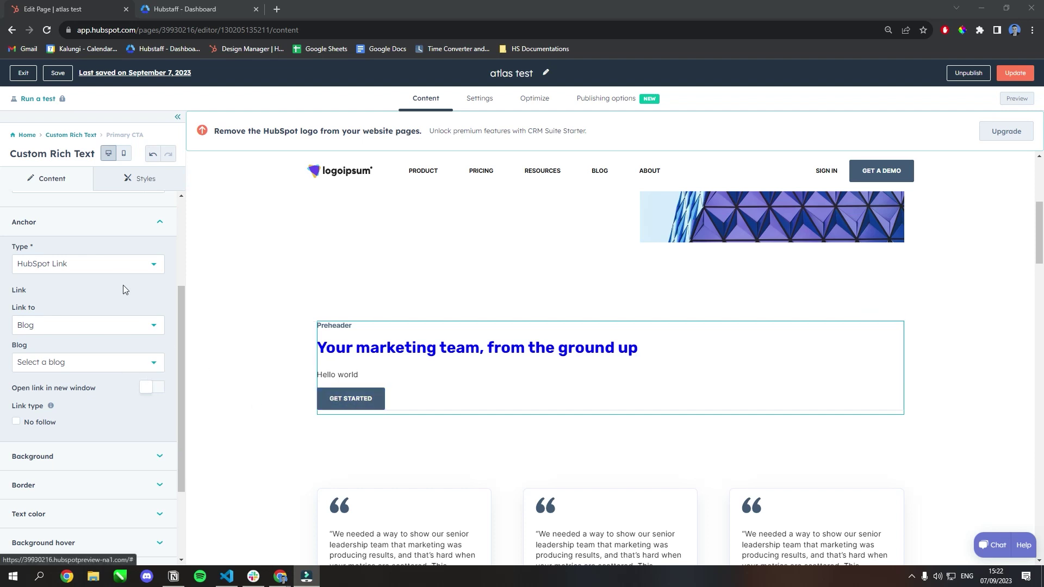
Enable the Overwrite option for the primary CTA button's background and border colors
left_click(100, 227)
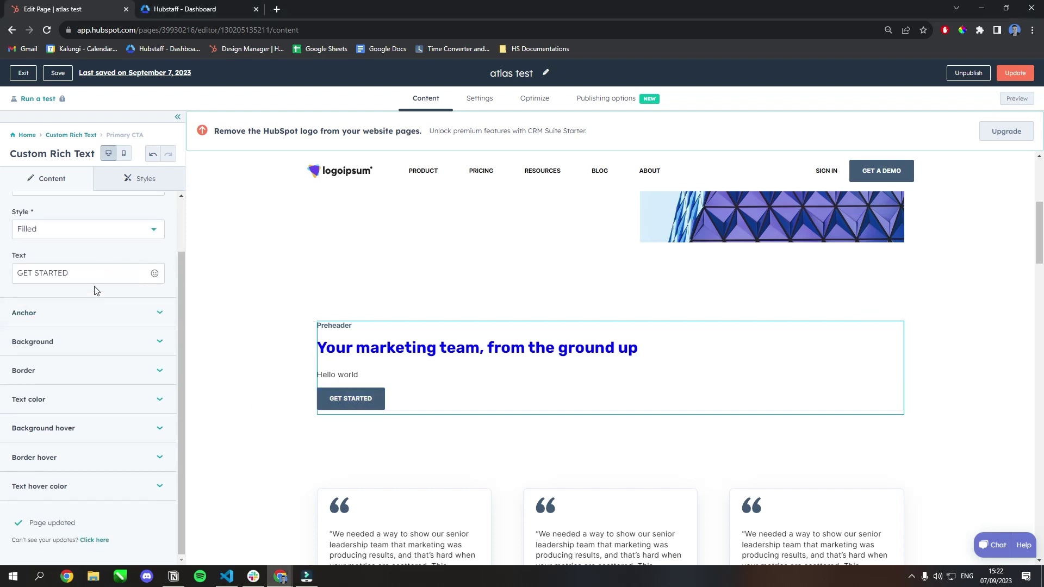
left_click(76, 350)
left_click(35, 377)
scroll(121, 353, "down", 2)
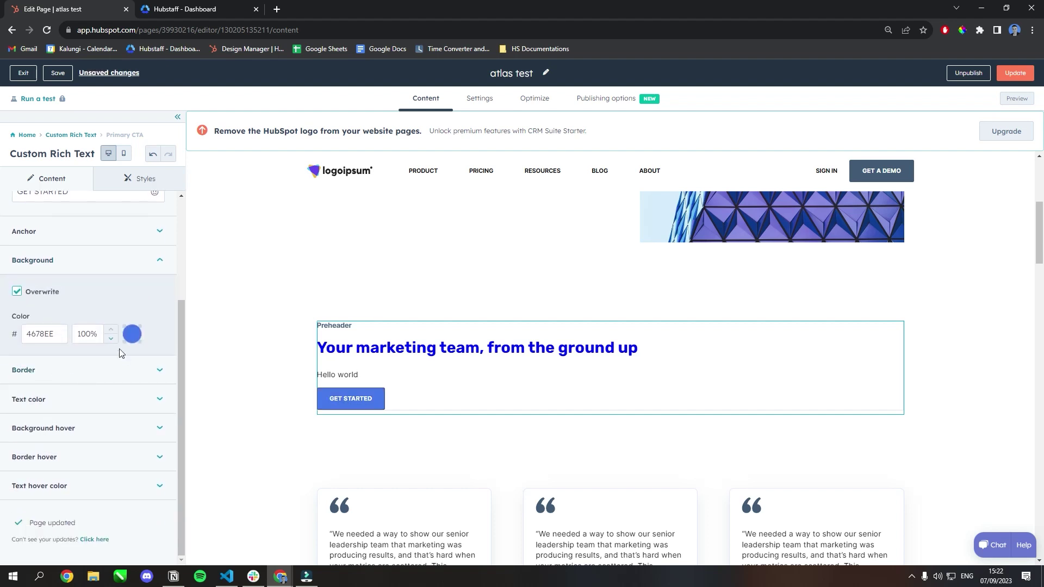
left_click(77, 380)
scroll(78, 376, "down", 1)
left_click(17, 368)
scroll(60, 380, "down", 1)
Enable the Overwrite option for the primary CTA's text color and background hover color
left_click(67, 401)
scroll(65, 400, "down", 1)
left_click(43, 394)
scroll(87, 402, "down", 1)
left_click(83, 417)
left_click(52, 452)
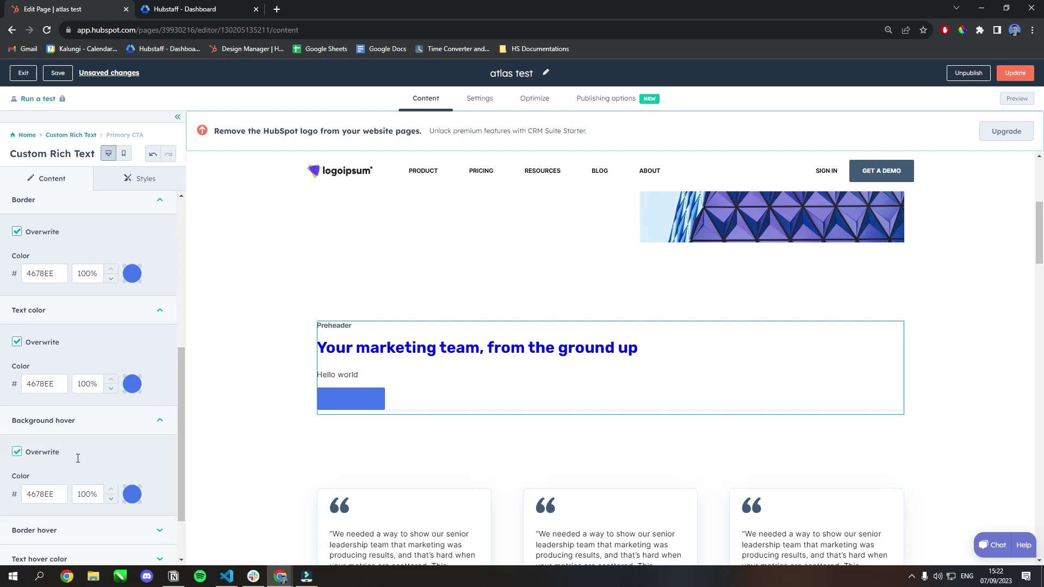
Enable the Overwrite option for the primary CTA's border hover and text hover colors
scroll(77, 452, "down", 2)
left_click(83, 461)
left_click(85, 451)
scroll(86, 452, "down", 1)
left_click(72, 487)
scroll(57, 492, "down", 1)
left_click(51, 486)
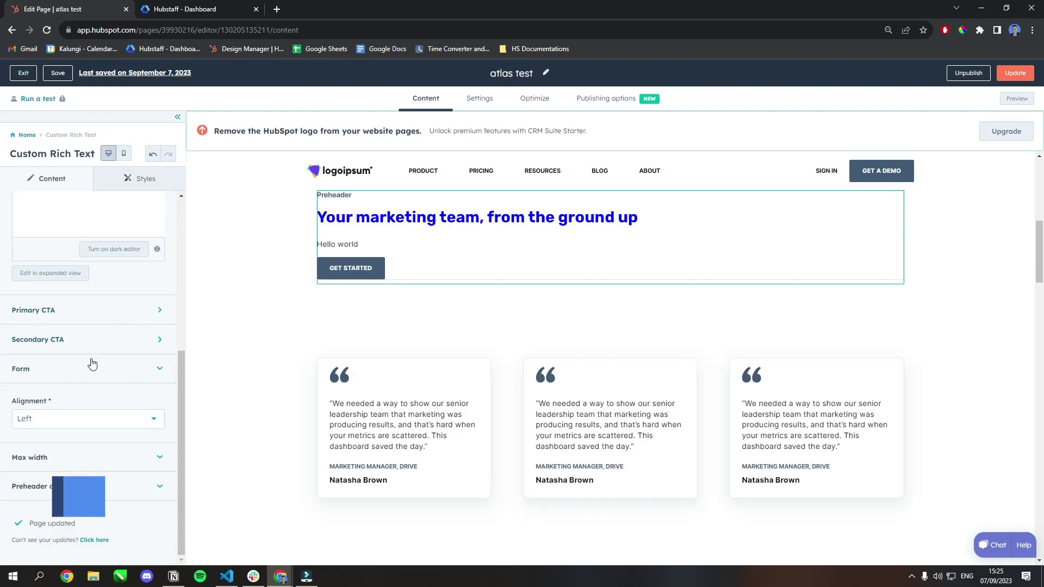
Enable the form in the Custom Rich Text module, choose the atlas test form and apply the changes
left_click(136, 371)
left_click(70, 404)
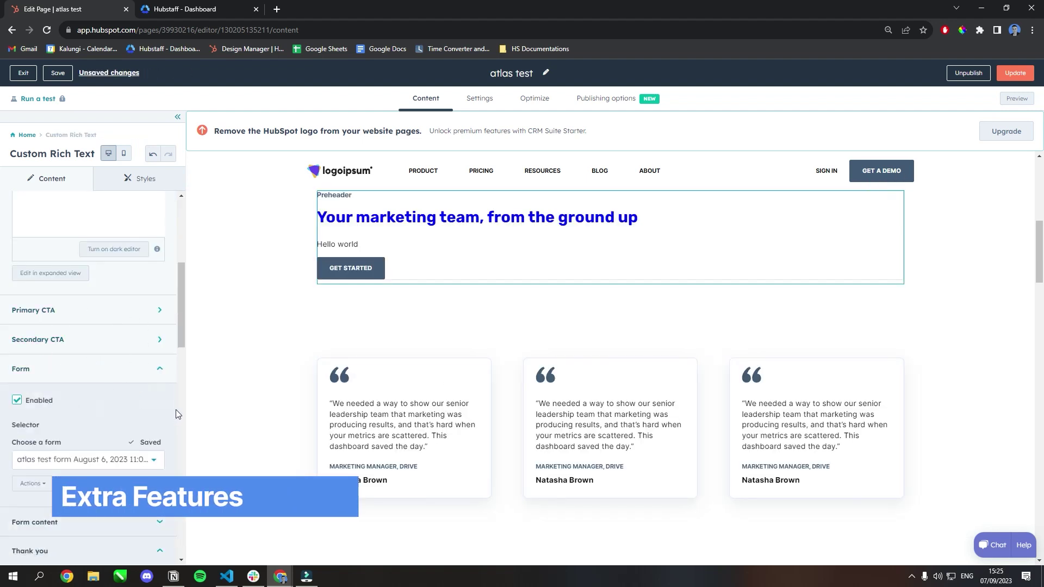
left_click(104, 460)
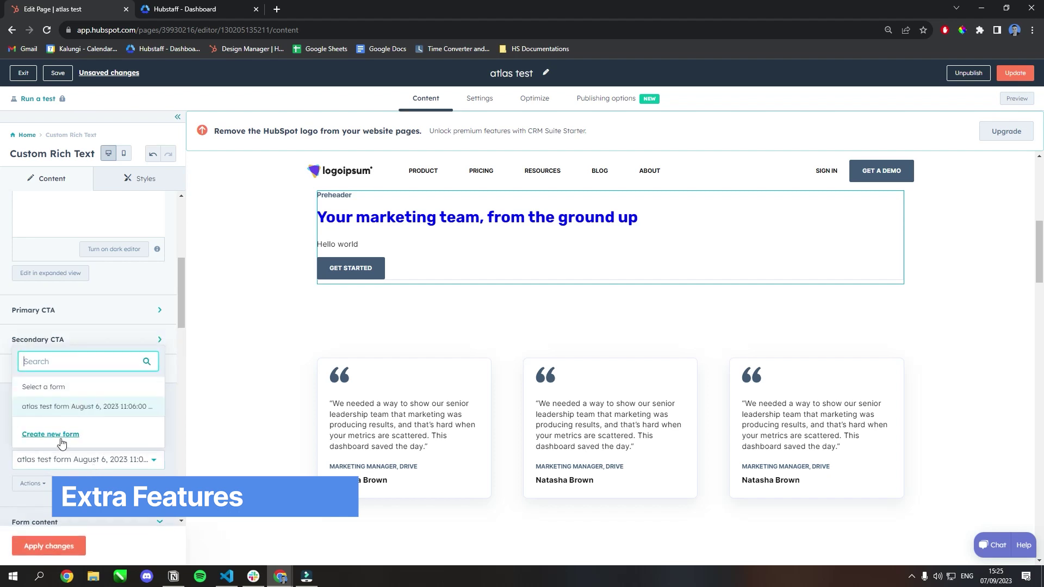
left_click(76, 410)
left_click(62, 546)
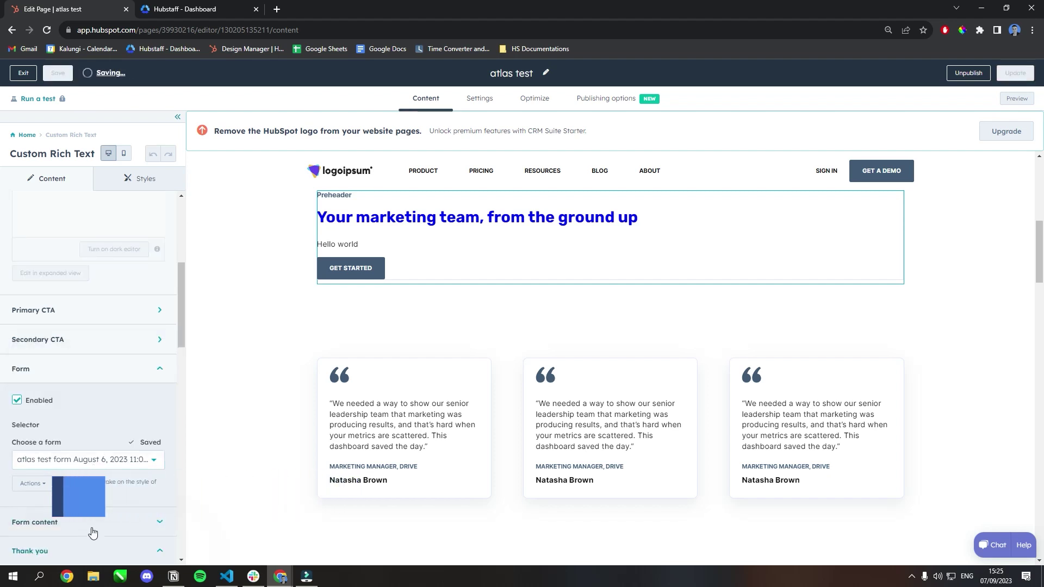
Set the Custom Rich Text module's alignment to Center and enable its max width
left_click(102, 423)
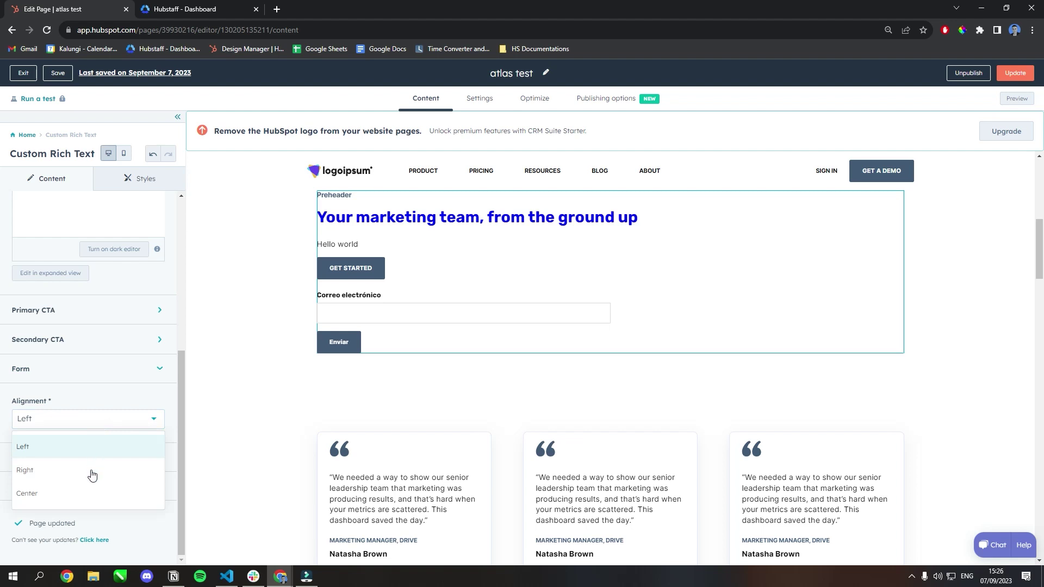
left_click(55, 493)
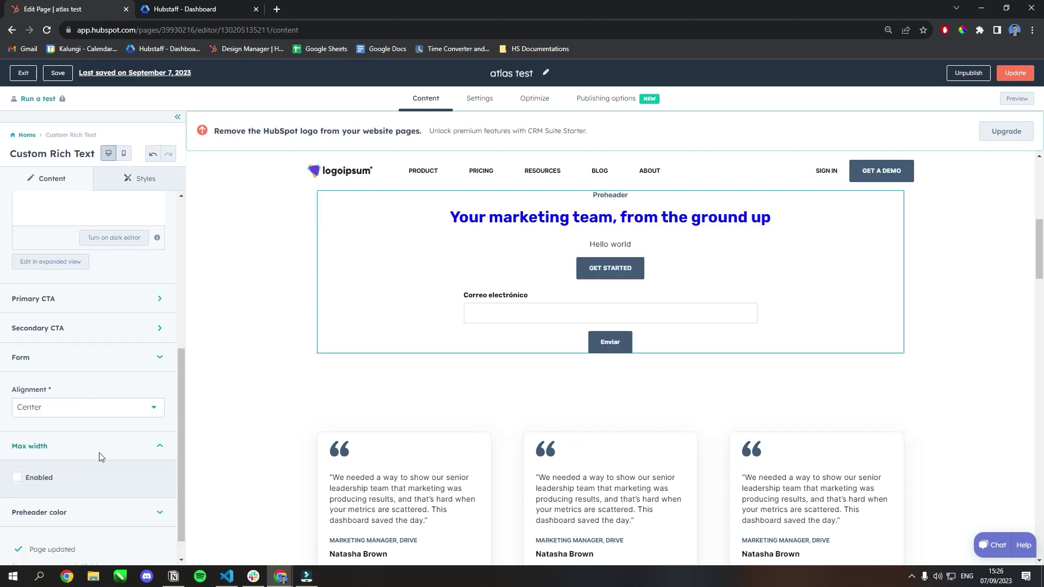
scroll(54, 467, "down", 1)
left_click(43, 451)
scroll(105, 498, "down", 2)
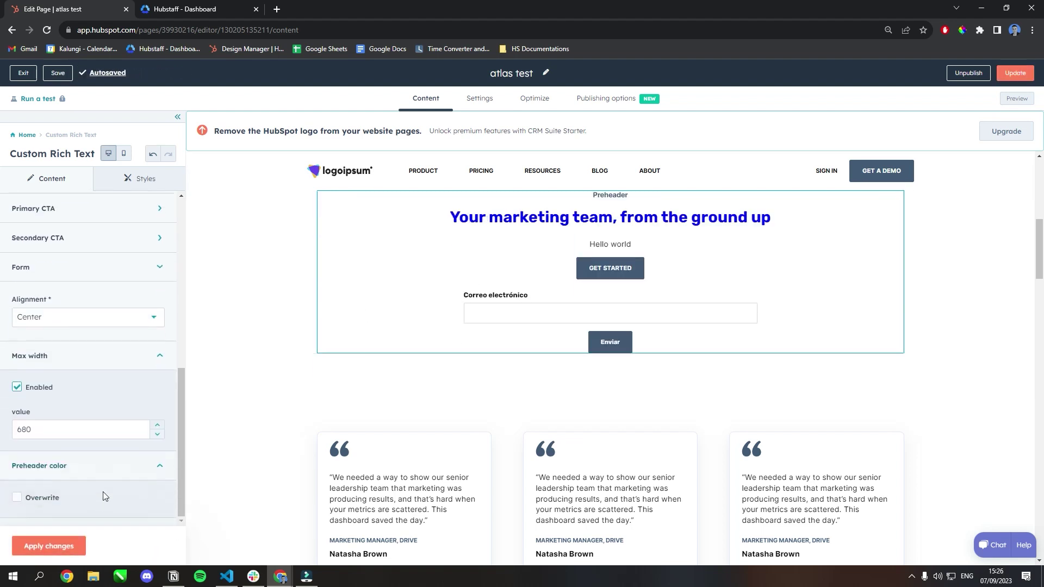
Enable the preheader color overwrite and the custom bullet list icon of the Custom Rich Text module
left_click(54, 497)
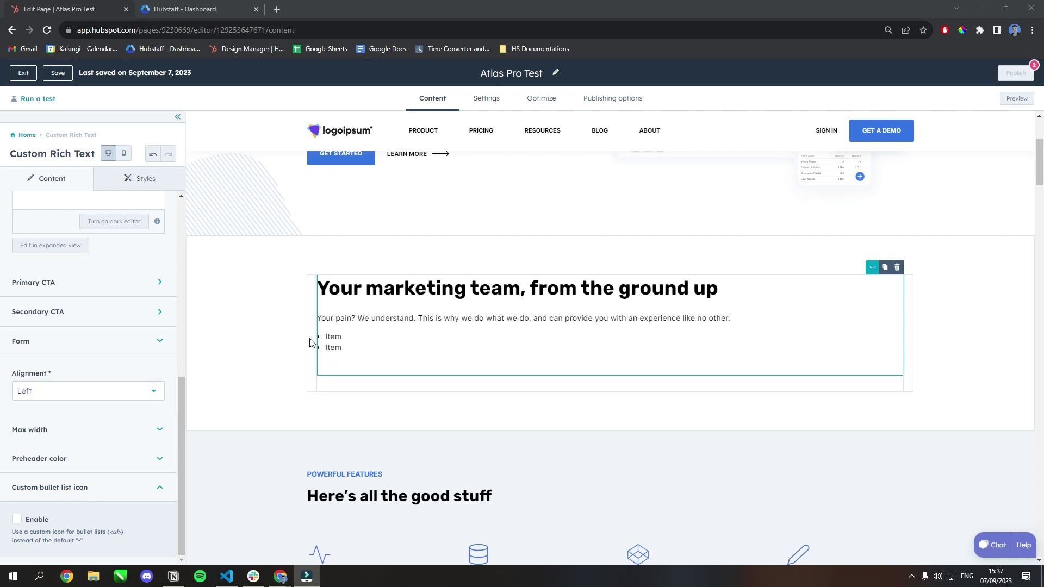
left_click(17, 520)
left_click_drag(179, 471, 181, 533)
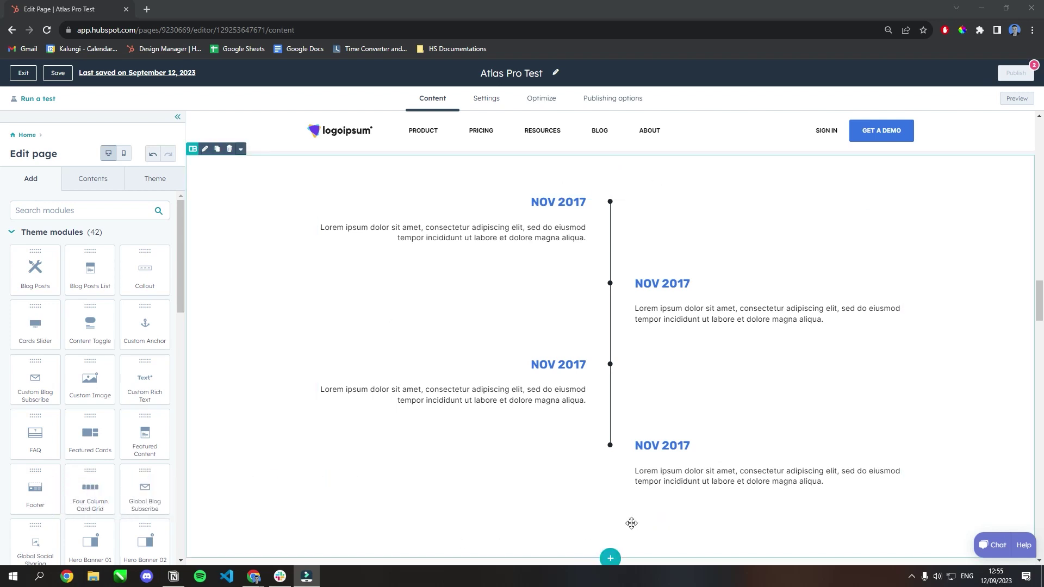
Add a Custom Rich Text module above the timeline and replace its placeholder content with the heading "Our Timeline"
left_click_drag(140, 383, 607, 197)
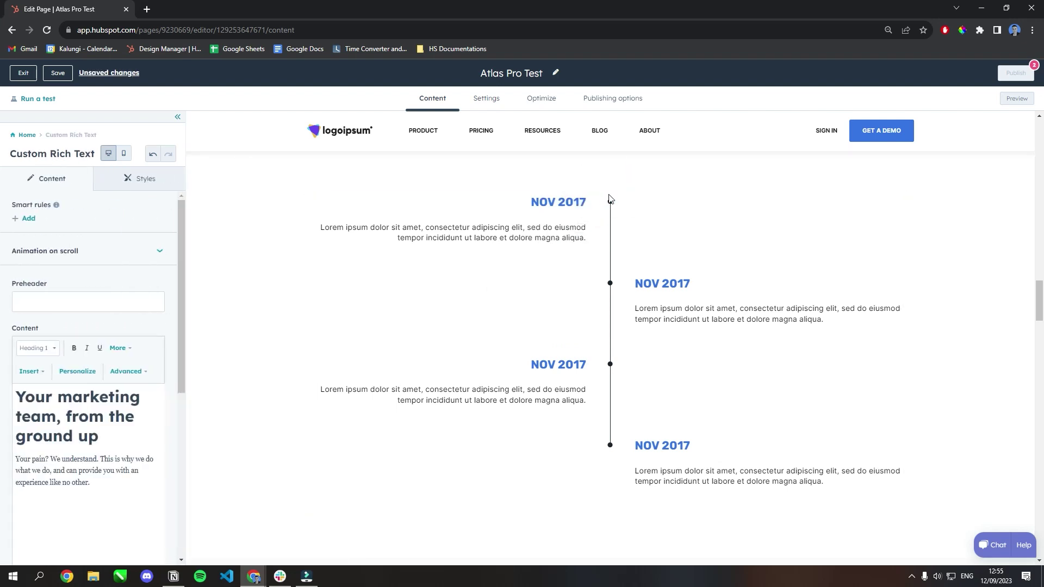
left_click_drag(92, 486, 1, 454)
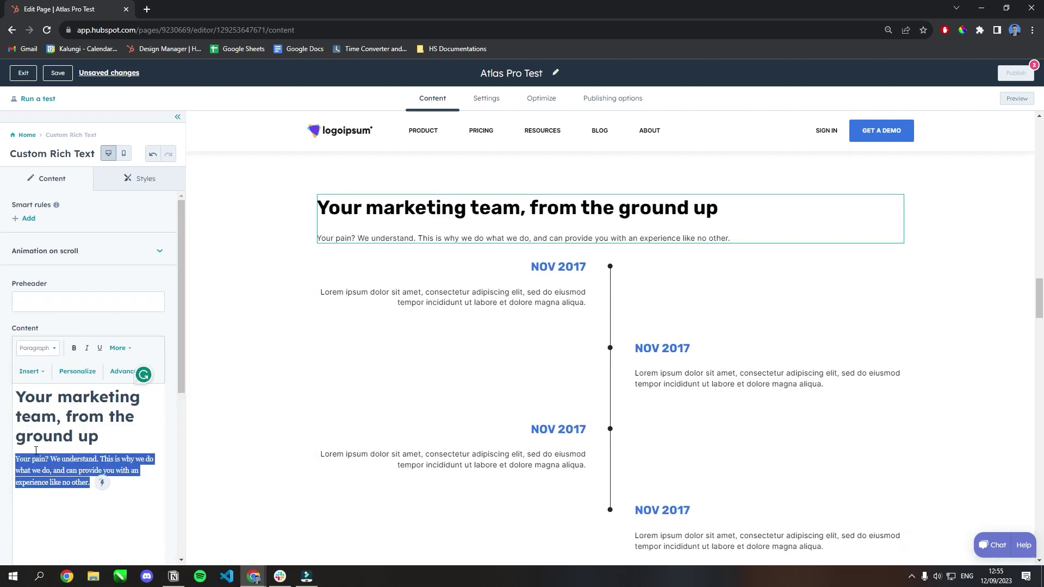
key("BackSpace")
left_click_drag(102, 438, 2, 407)
type("Our Timeline")
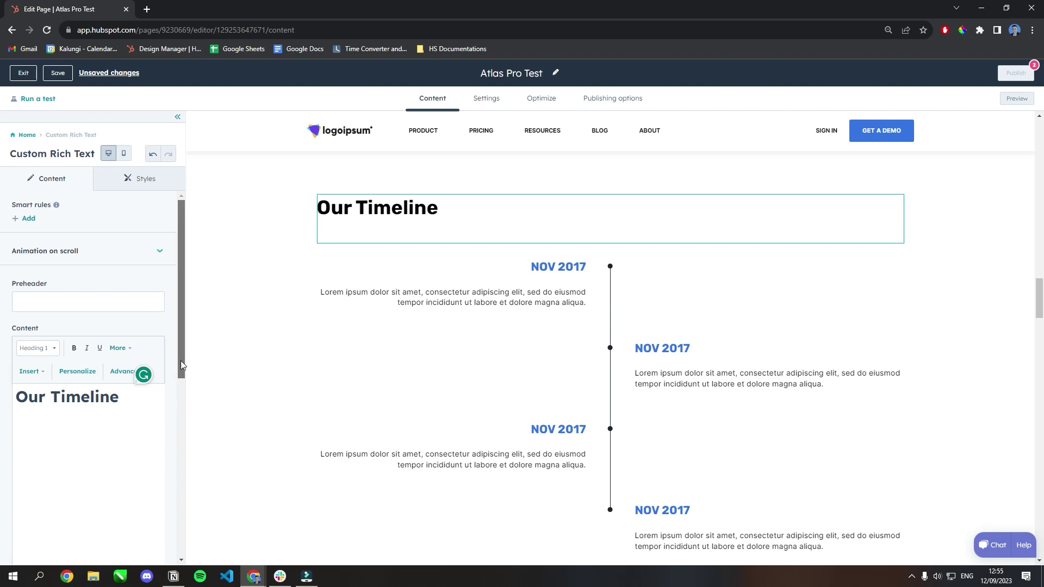
Set the alignment of the "Our Timeline" module to Center and return to the module library
scroll(180, 360, "down", 7)
left_click(83, 438)
left_click(28, 135)
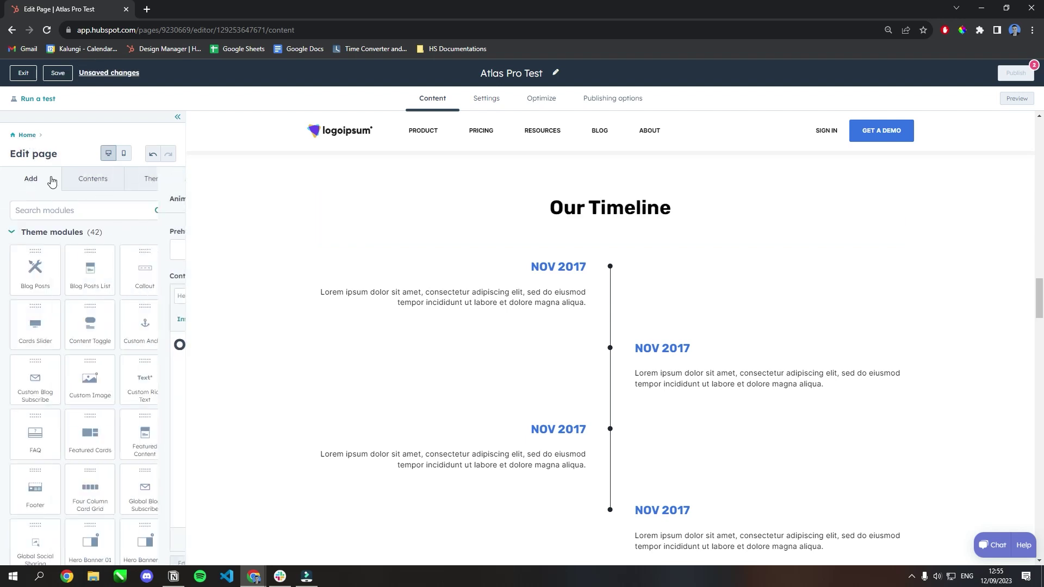
Add a Custom Rich Text module below the timeline and delete all of its placeholder content
scroll(647, 491, "down", 2)
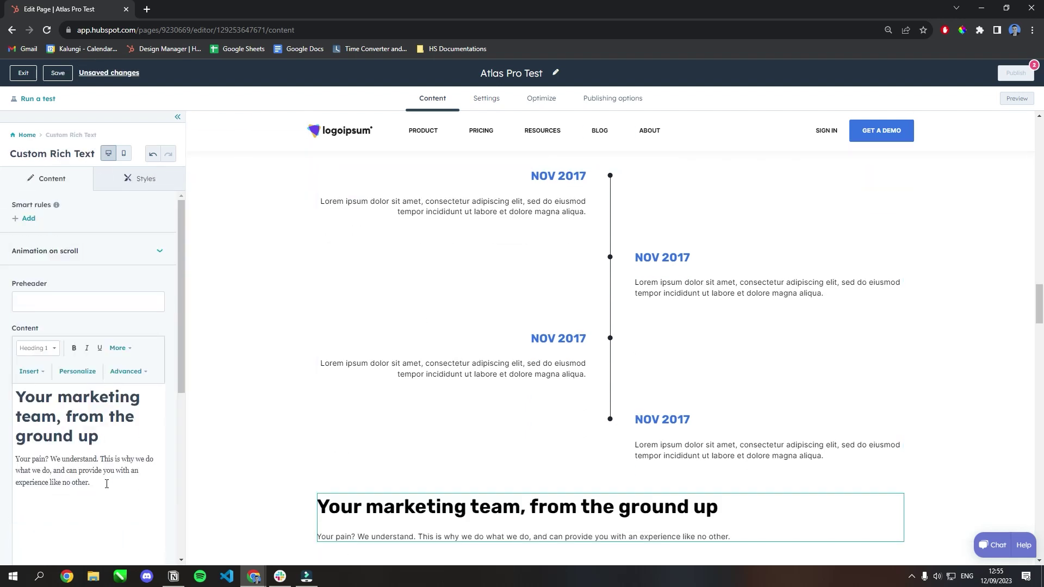
left_click_drag(105, 484, 23, 430)
key("ctrl+a")
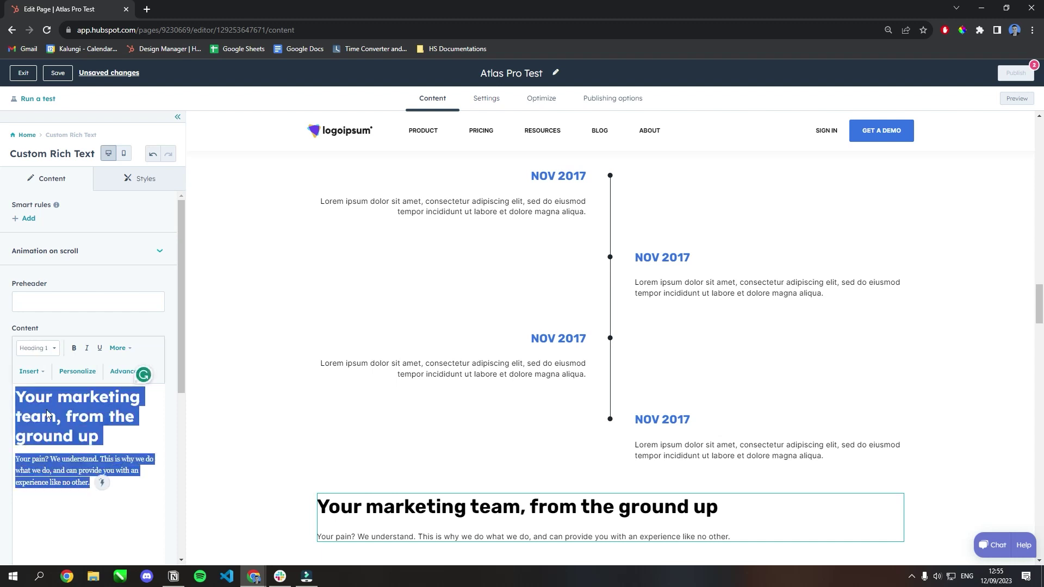
key("BackSpace")
Enable the primary and secondary CTAs of the emptied Custom Rich Text module below the timeline
scroll(65, 295, "down", 5)
left_click(65, 290)
left_click(68, 290)
left_click(65, 315)
scroll(154, 360, "down", 6)
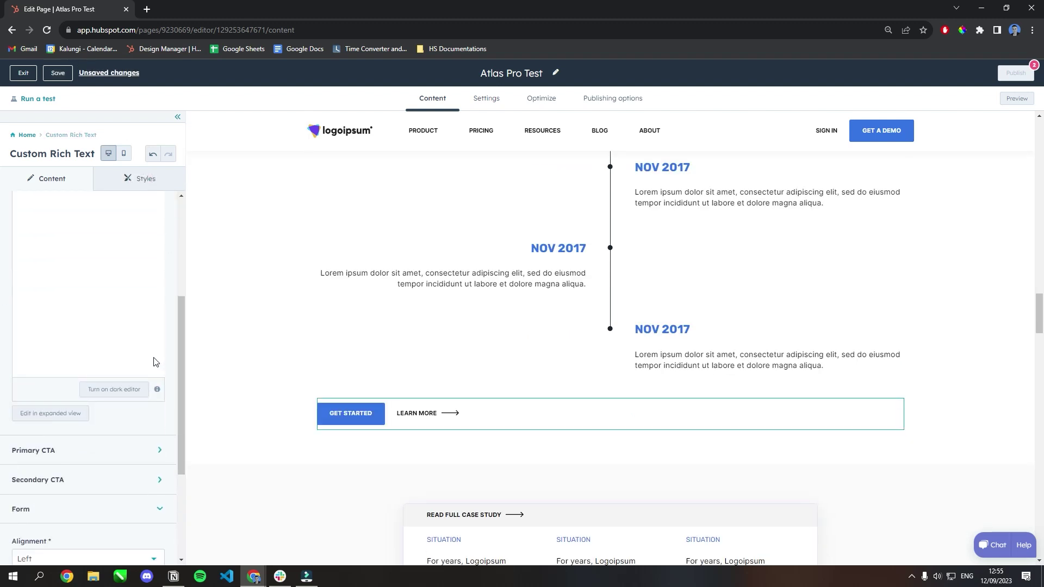
Set the alignment of the CTA-only module below the timeline to Center
left_click(103, 400)
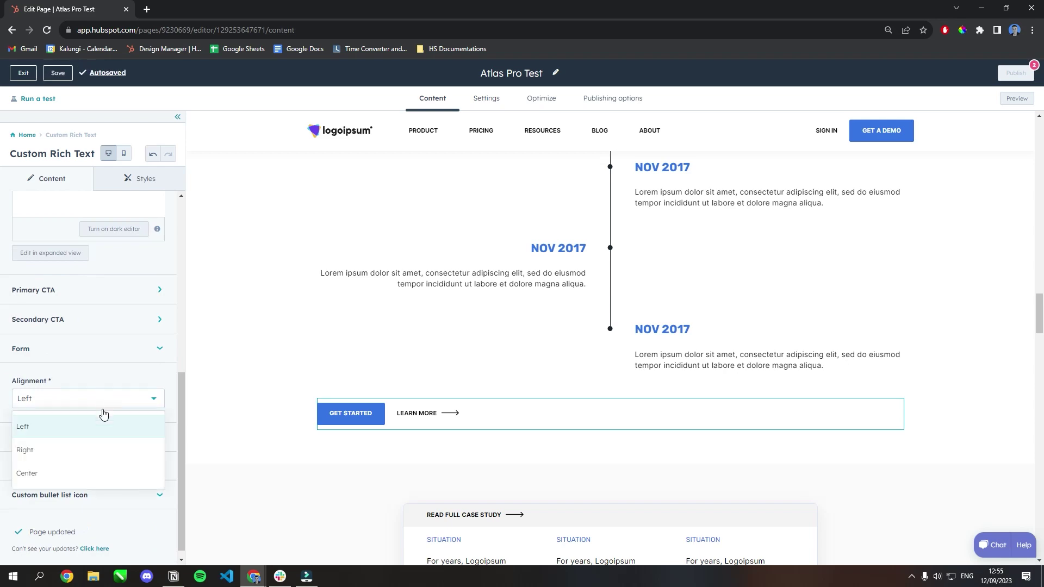
left_click(91, 471)
left_click(225, 404)
scroll(223, 406, "up", 2)
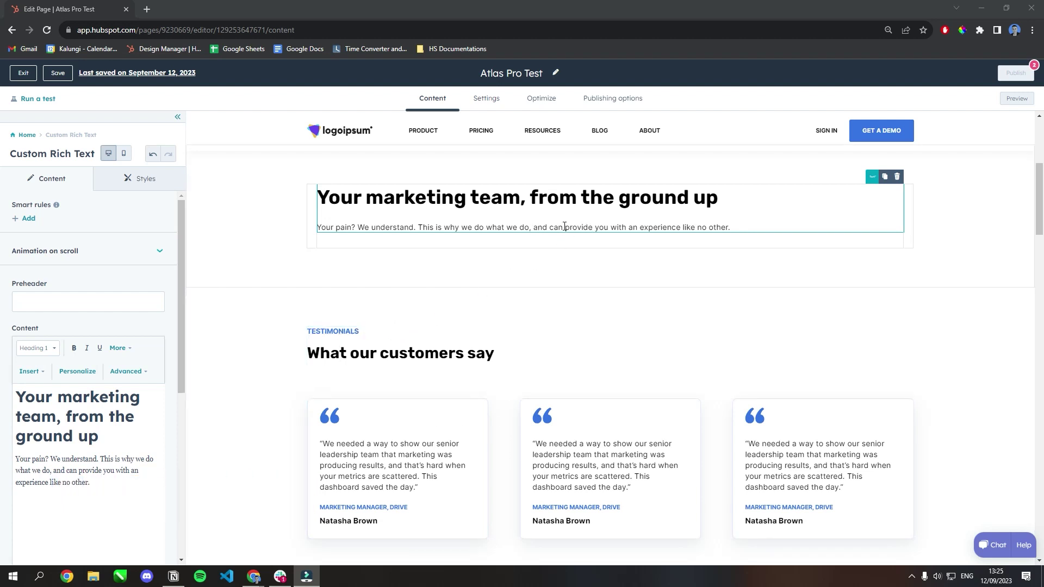
Link the words "and can provide" in the marketing team paragraph to the URL #testimonials
left_click_drag(53, 471, 96, 471)
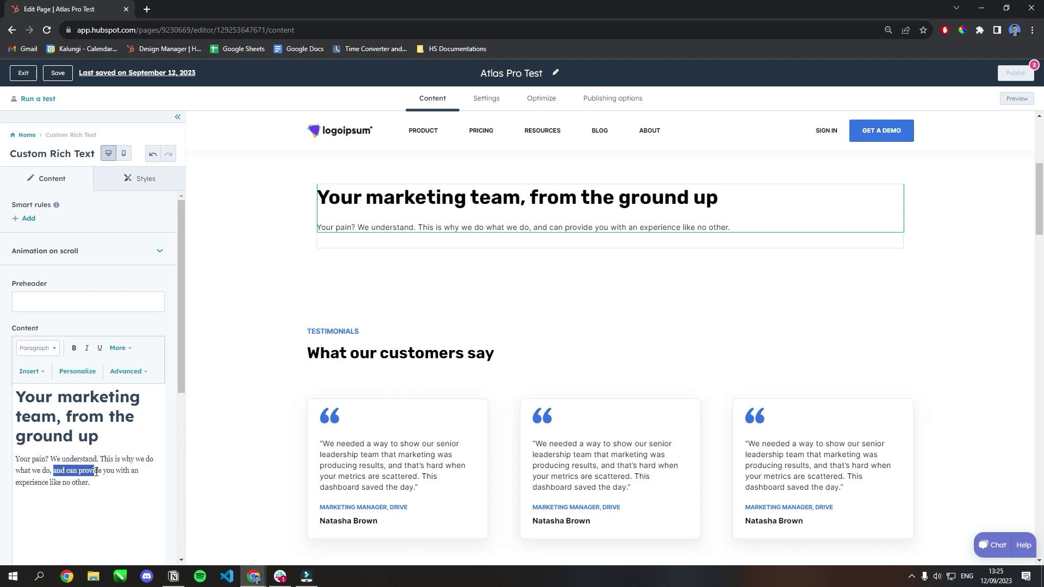
left_click(29, 372)
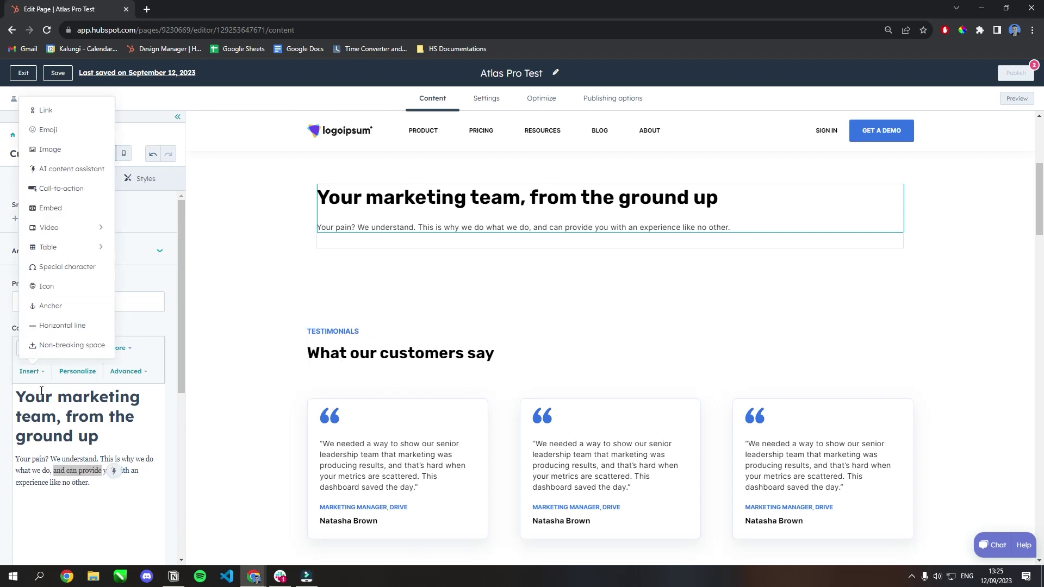
left_click(68, 111)
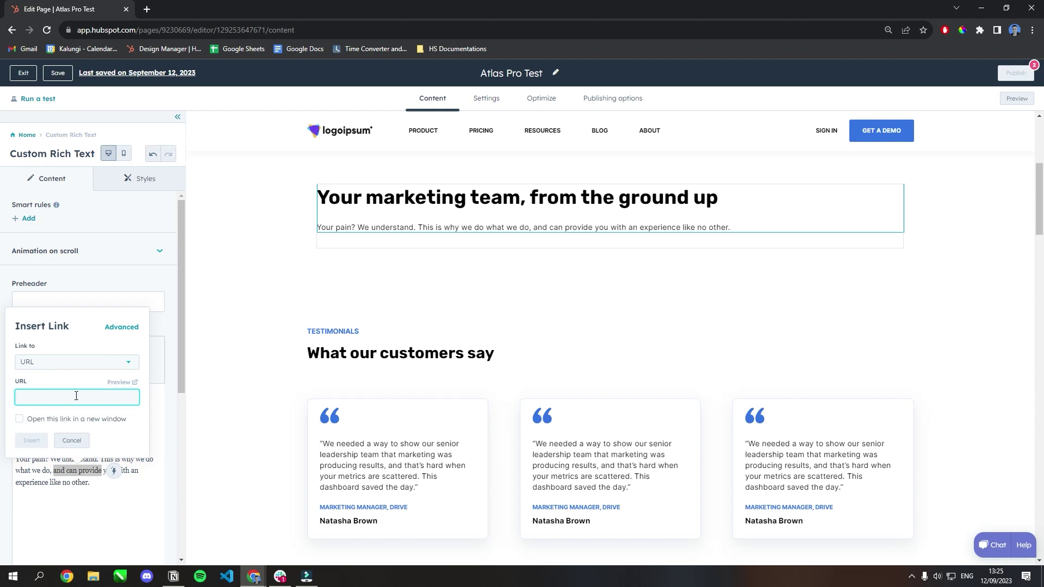
type("#testimonials")
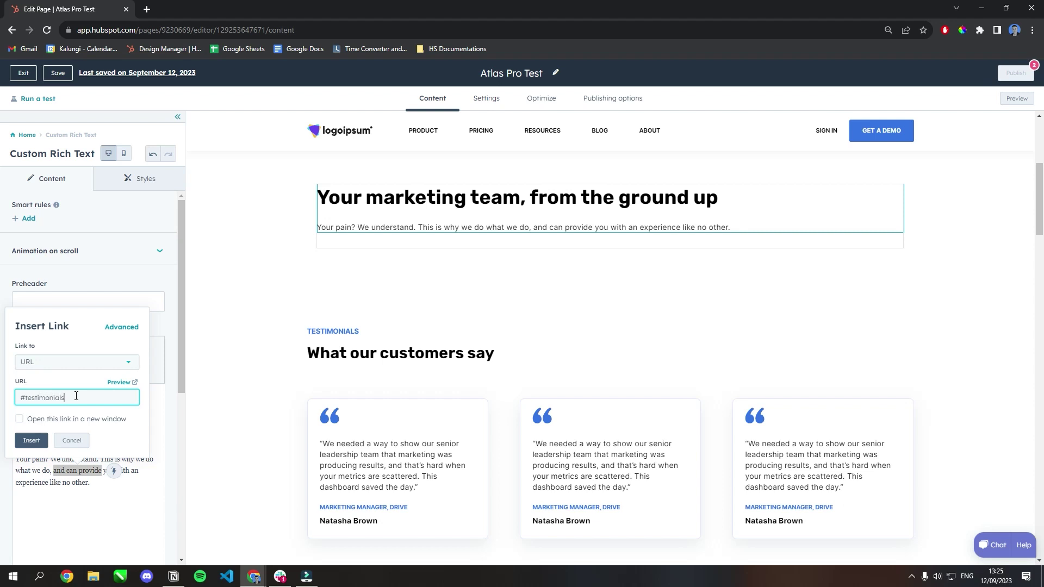
left_click(34, 442)
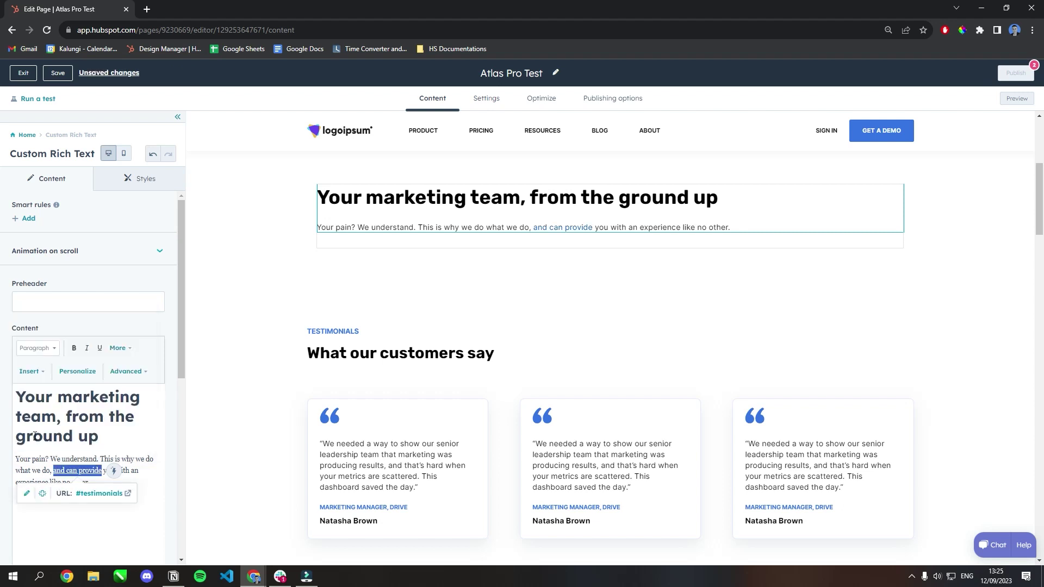
Add a Custom Anchor module just above the Testimonials section and name its anchor testimonials
left_click(26, 136)
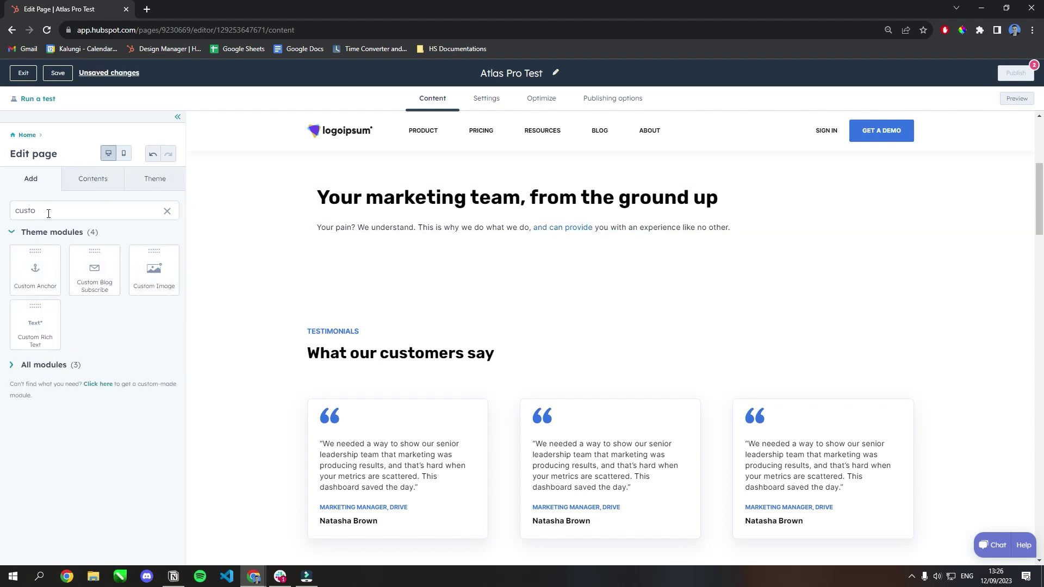
left_click_drag(36, 269, 611, 335)
left_click(83, 269)
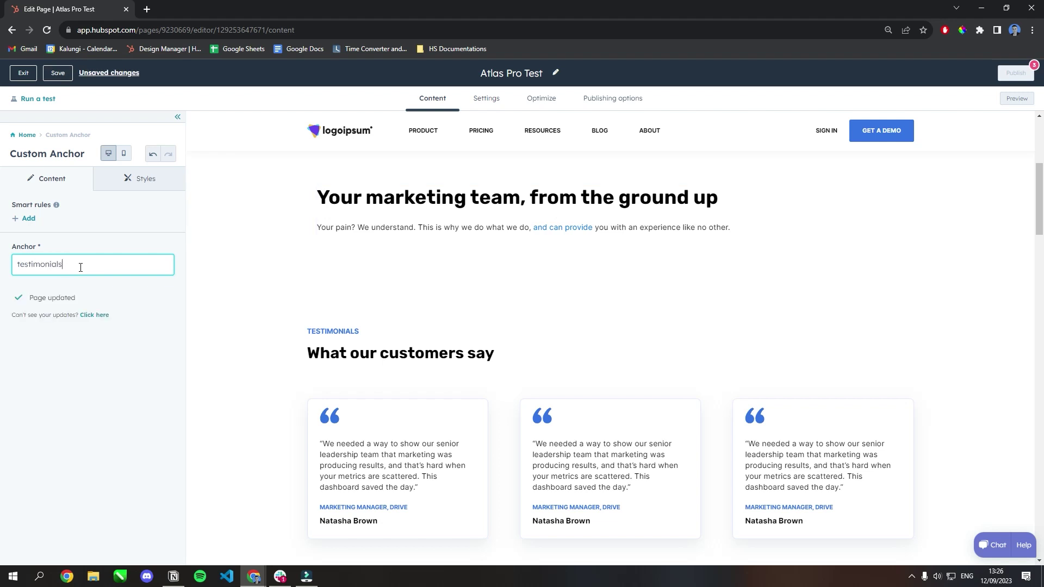
left_click(159, 327)
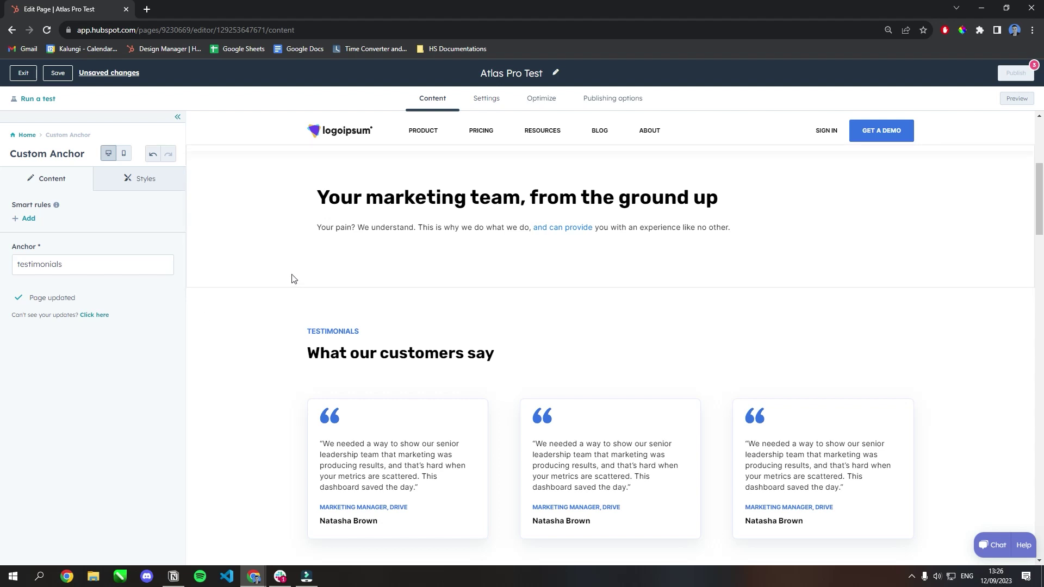
Open the page preview in a new window and test the "and can provide" anchor link
left_click(1018, 99)
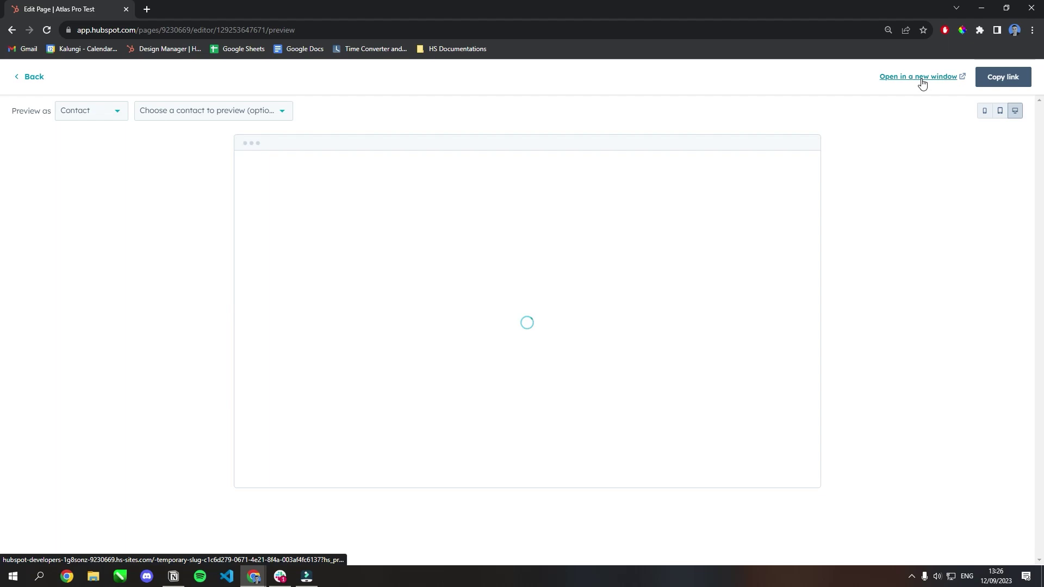
left_click(926, 80)
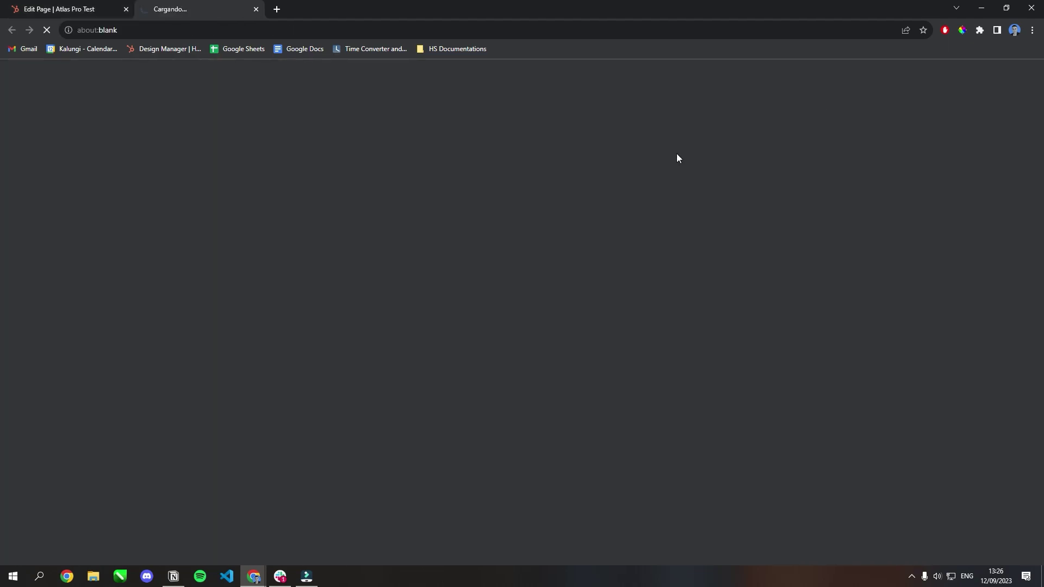
scroll(531, 238, "down", 5)
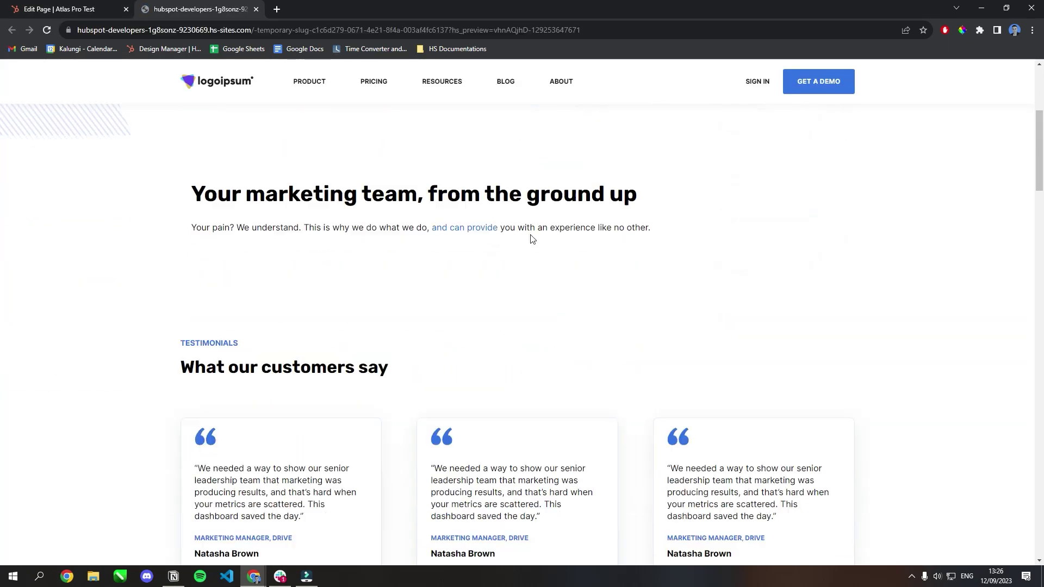
left_click(463, 223)
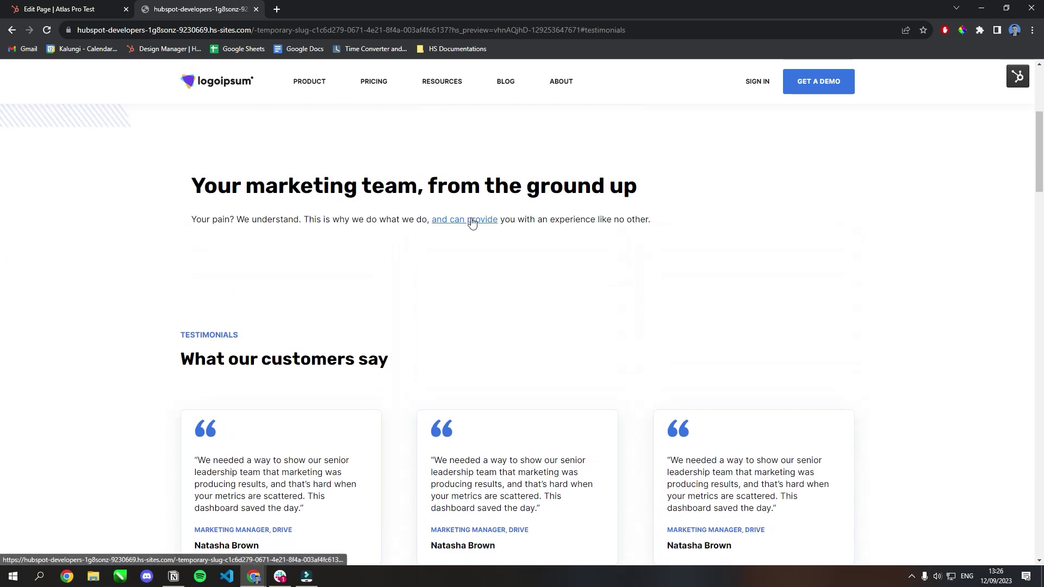
left_click(471, 221)
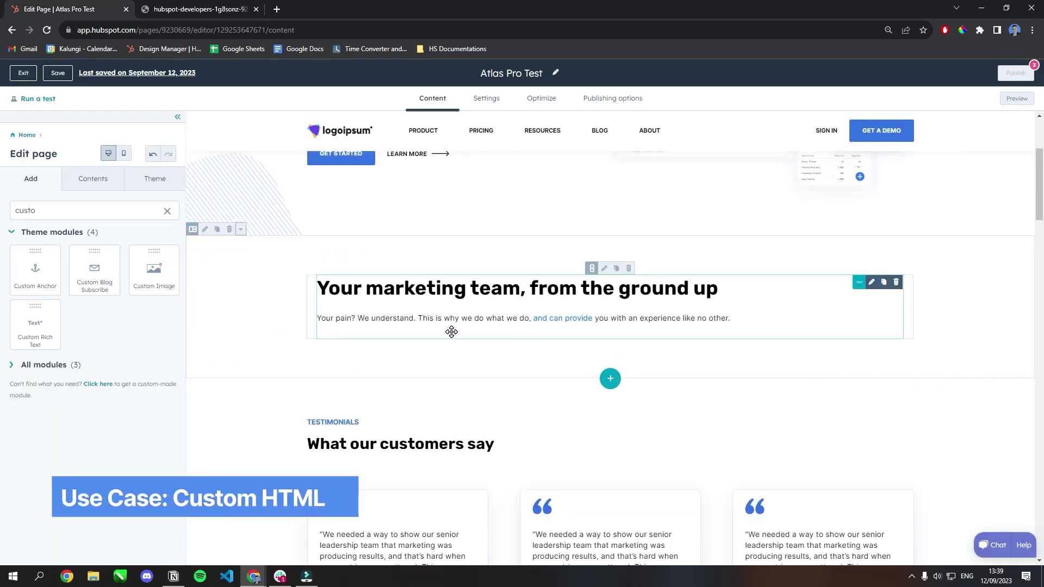
Set the alignment of the "Your marketing team, from the ground up" rich text module to Center
left_click(375, 319)
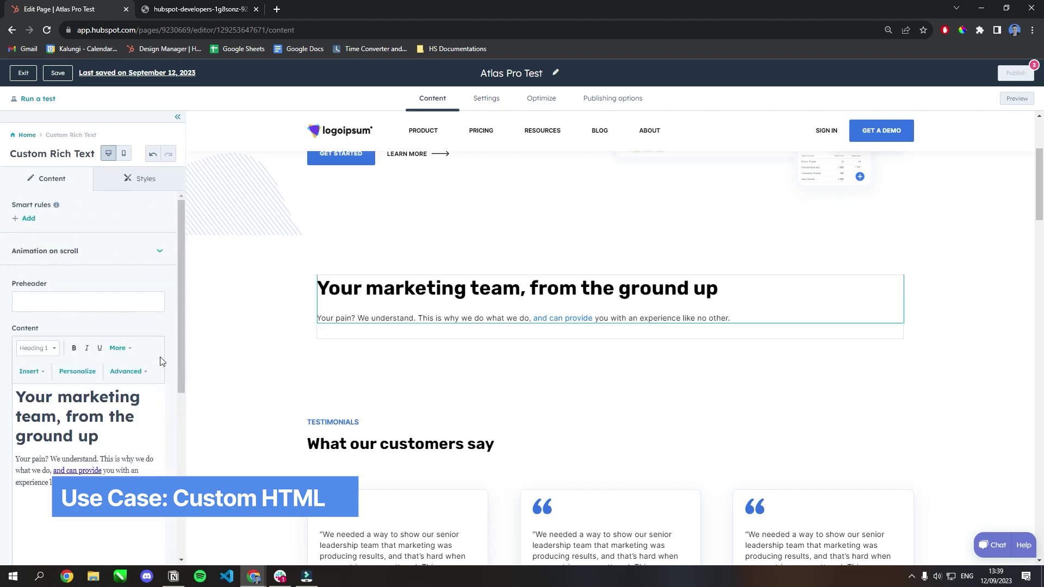
scroll(130, 391, "down", 6)
left_click(69, 447)
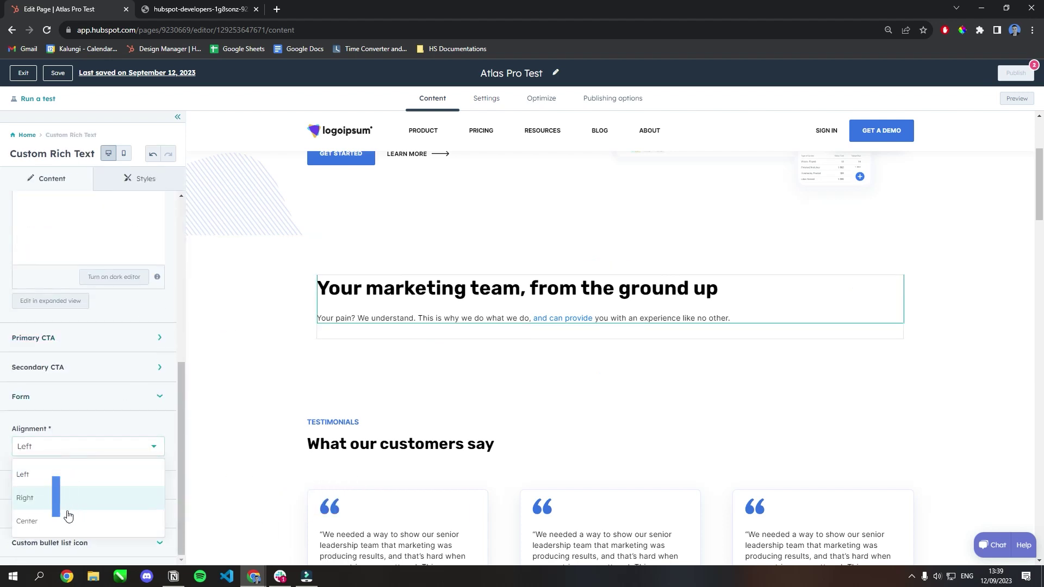
left_click(67, 521)
Open the source code of the module's content and wrap the heading and paragraph in a div element
scroll(139, 435, "up", 5)
left_click(137, 333)
left_click(116, 354)
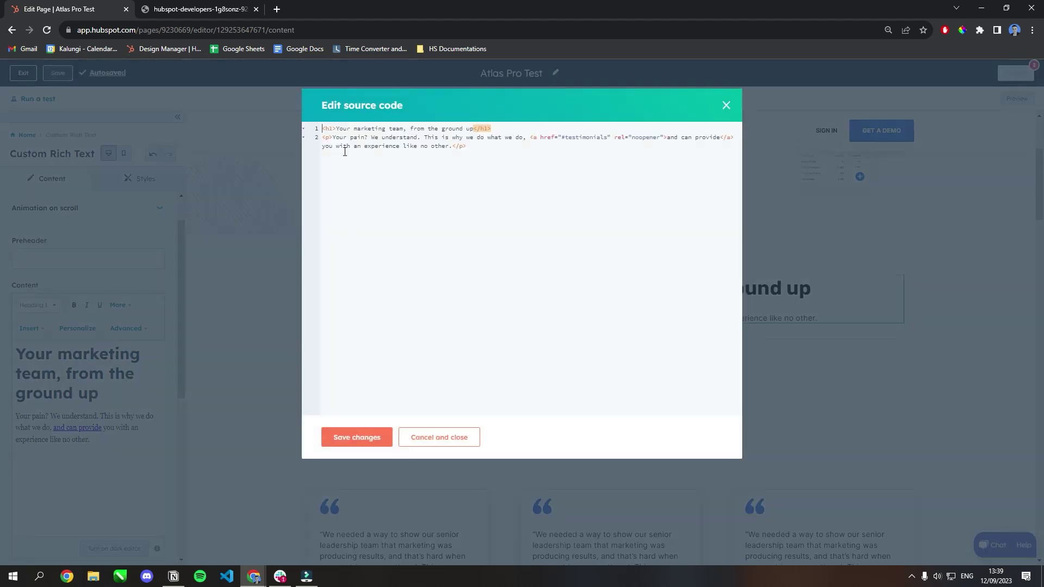
key("Return")
key("Up")
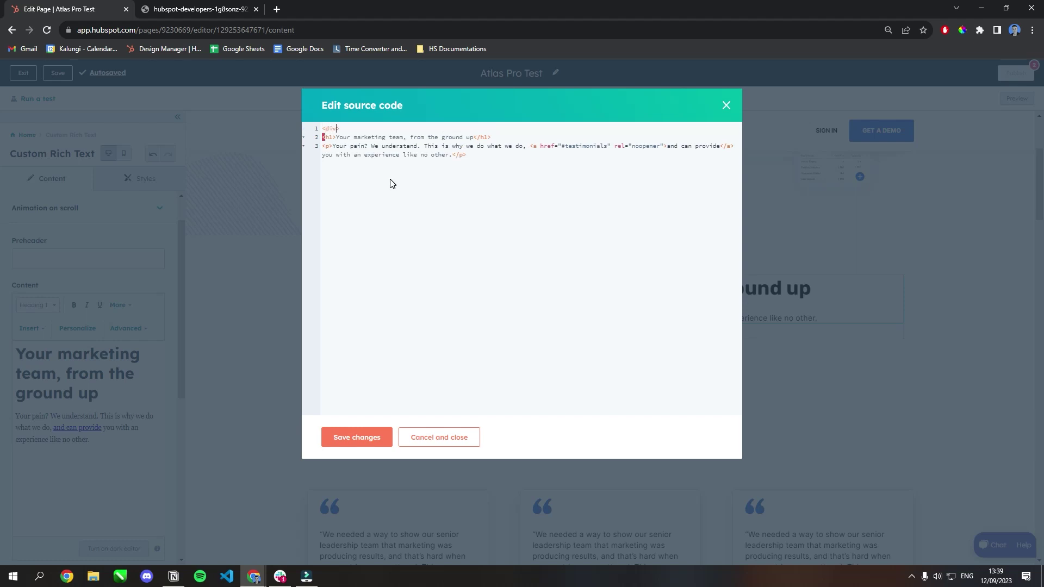
left_click(507, 155)
Give the div the inline style "border: 1px solid black; padding: 20px; border-radius: 15px;", save the source code and close the module's settings
left_click(333, 129)
type("style=\"border: 1px solid black; padding: 20px; border-radius: 15px;")
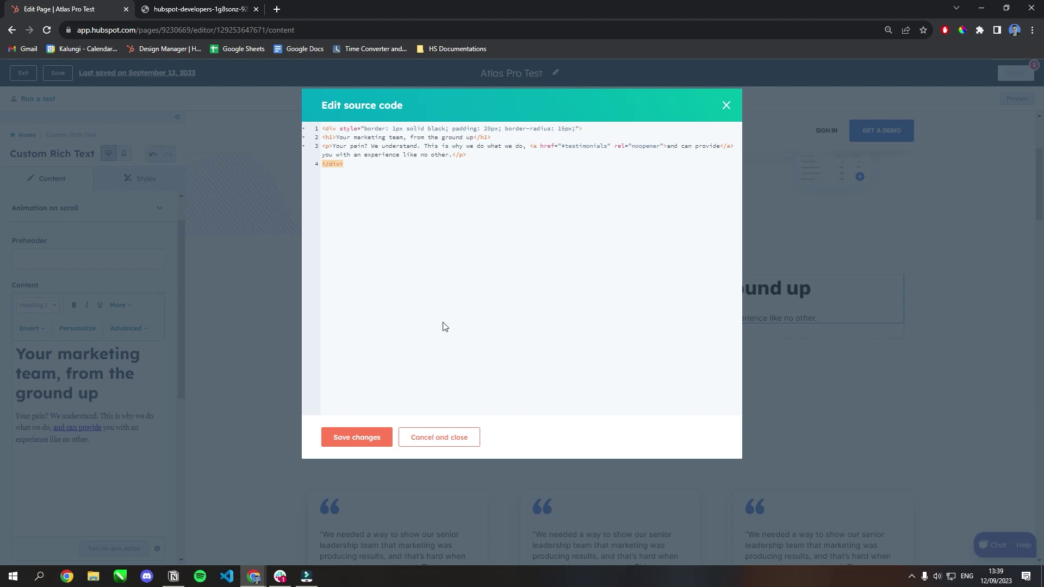
left_click(372, 438)
left_click(228, 356)
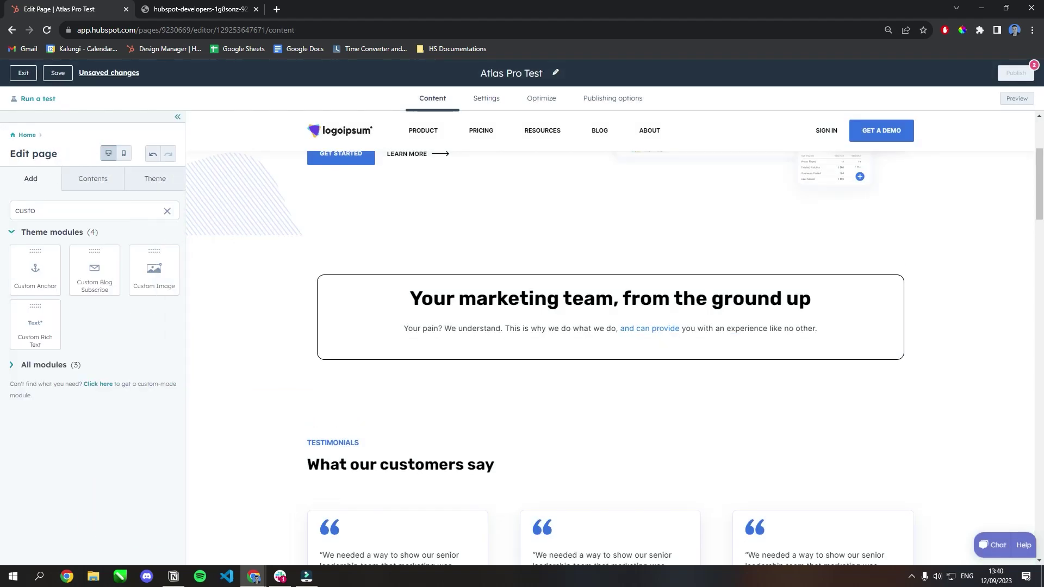